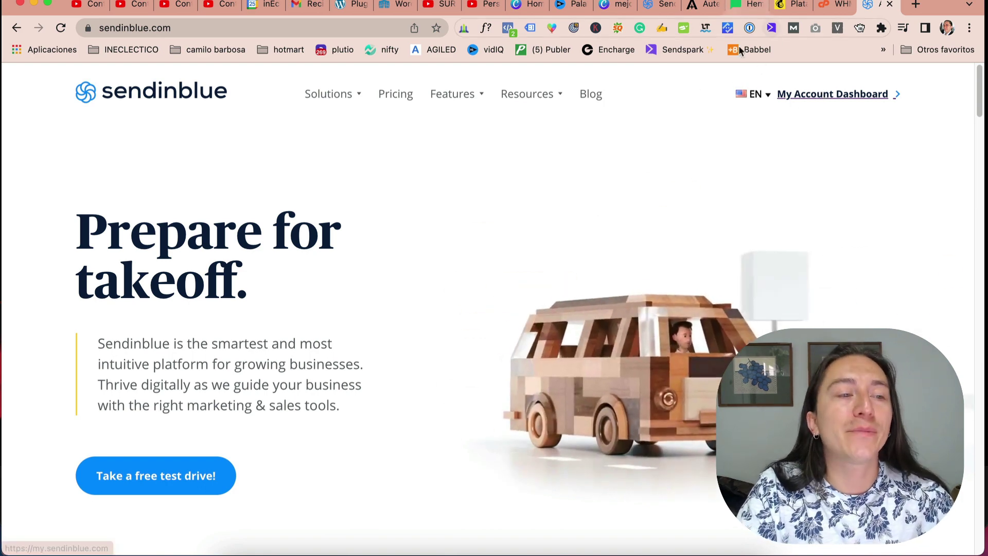
# Step: Reach Sendinblue's Senders, Domains & Dedicated IPs settings from the dashboard's account menu
pyautogui.click(802, 93)
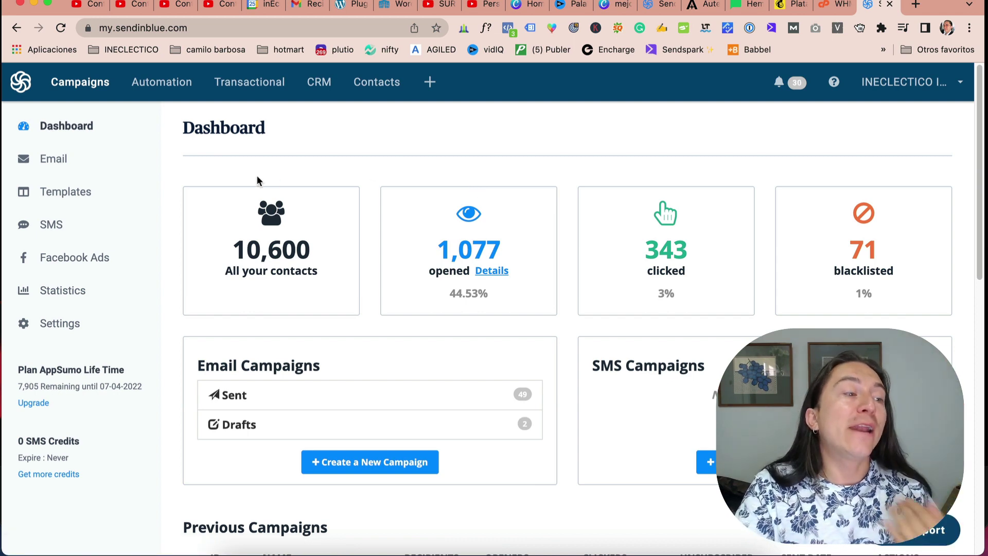
pyautogui.click(929, 88)
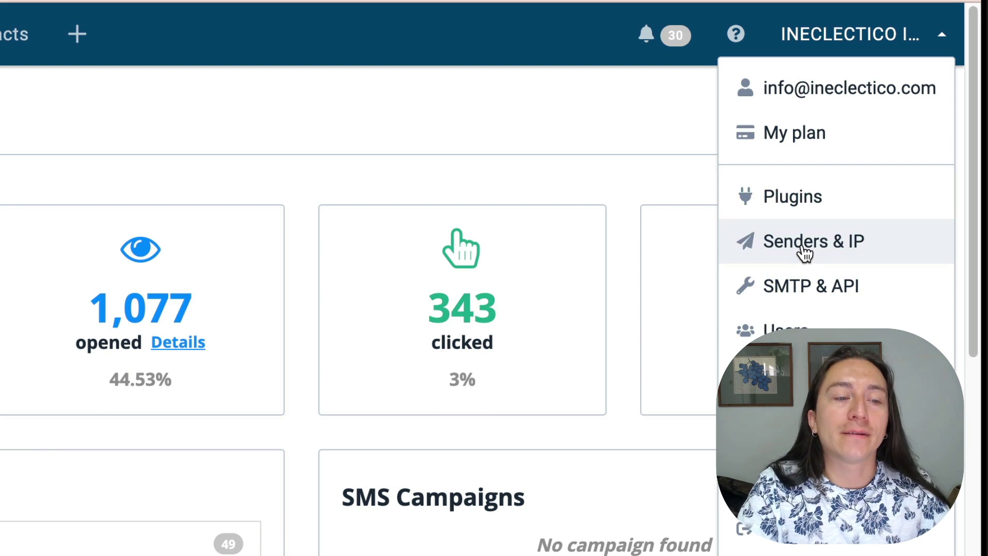
pyautogui.click(825, 251)
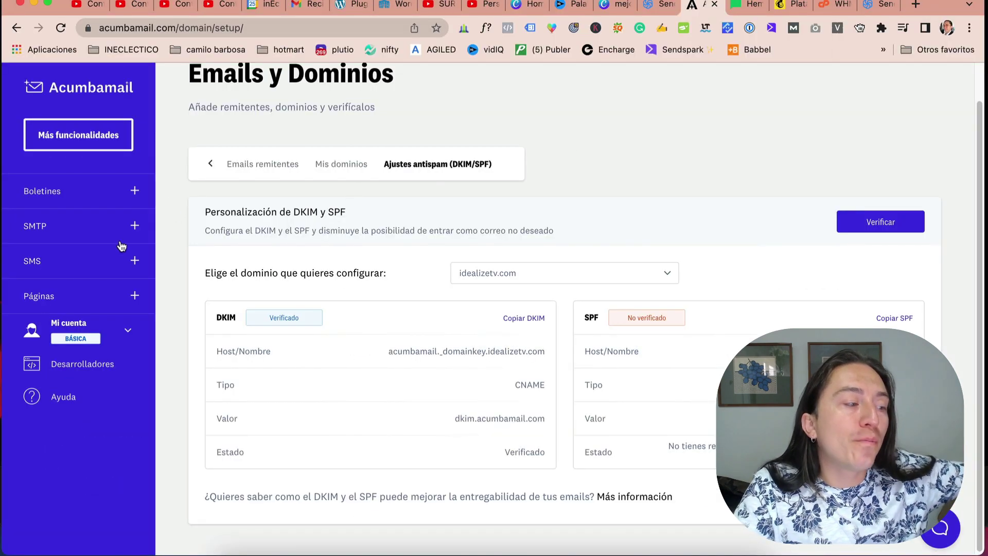
# Step: Open Acumbamail's Mi cuenta > Emails y Dominios page to view the sender emails
pyautogui.scroll(2, 121, 246)
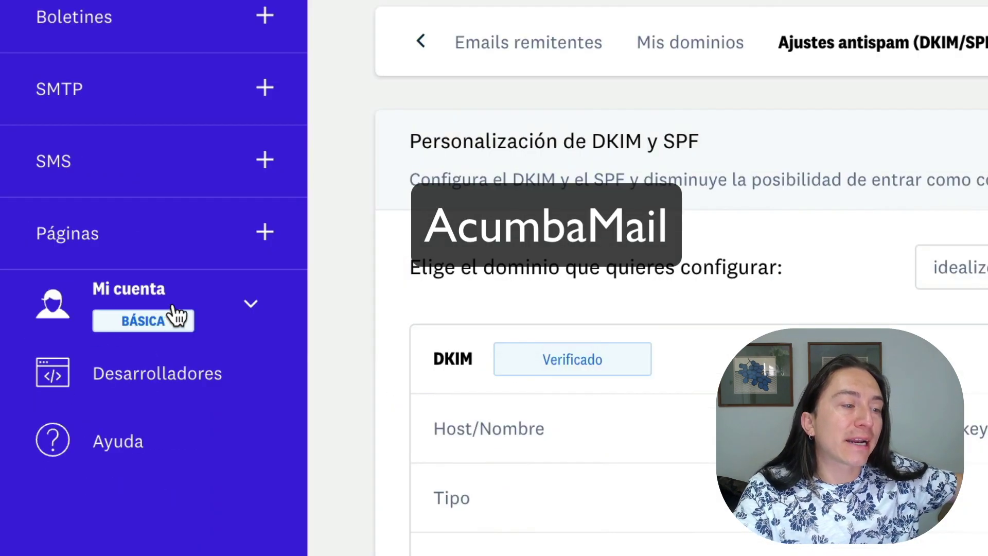
pyautogui.click(84, 332)
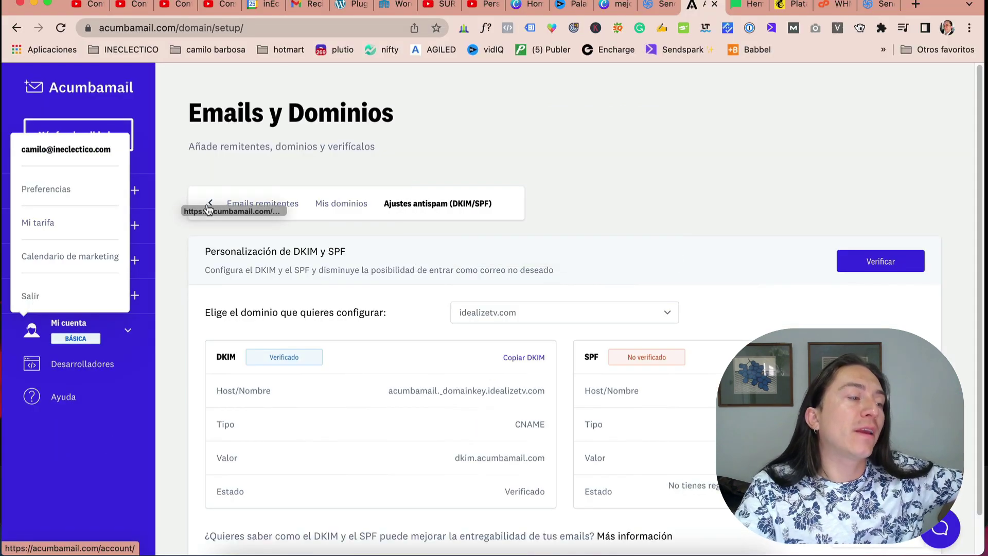
pyautogui.click(210, 203)
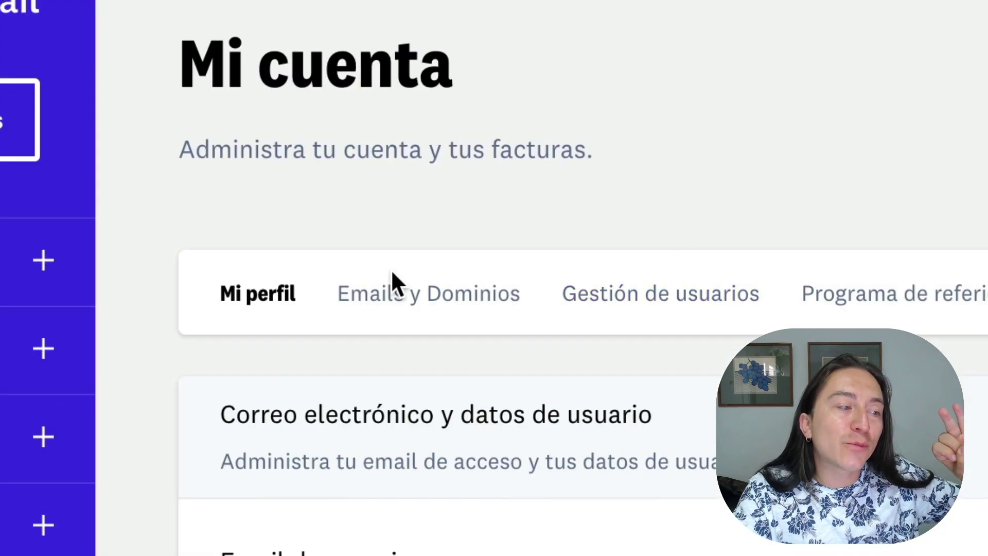
pyautogui.click(411, 299)
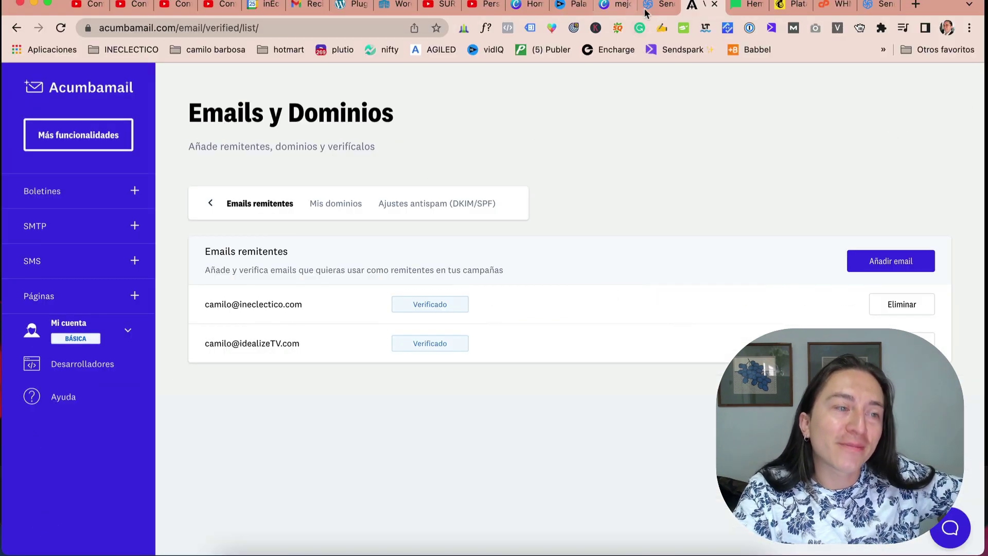
# Step: Look over the Sendinblue senders page and MailerLite domain settings, then go to Mailchimp
pyautogui.click(645, 9)
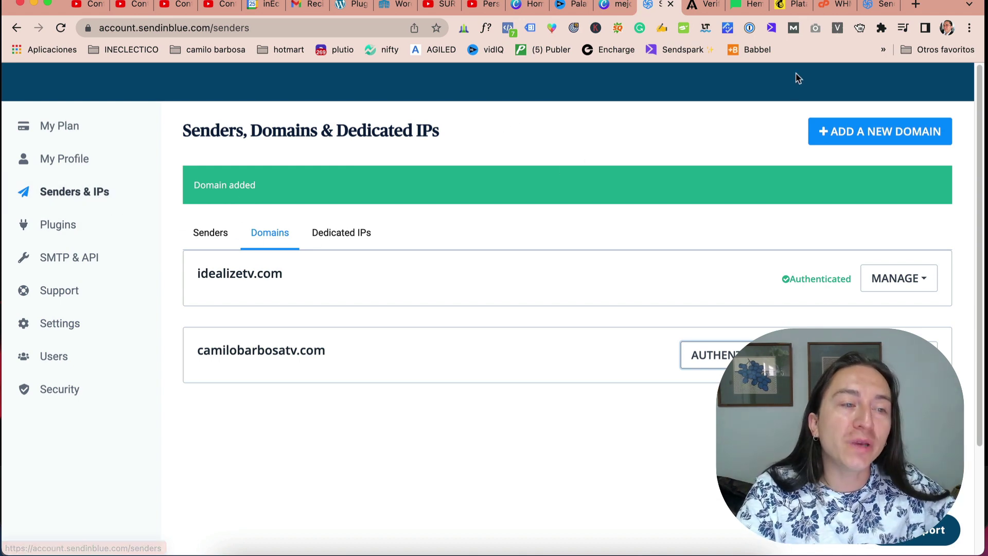
pyautogui.click(744, 4)
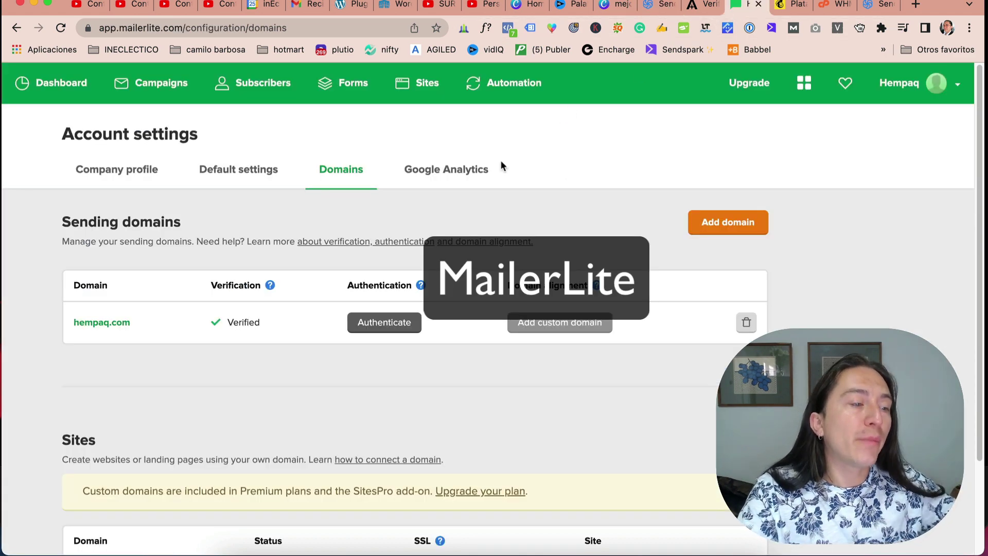
pyautogui.click(924, 88)
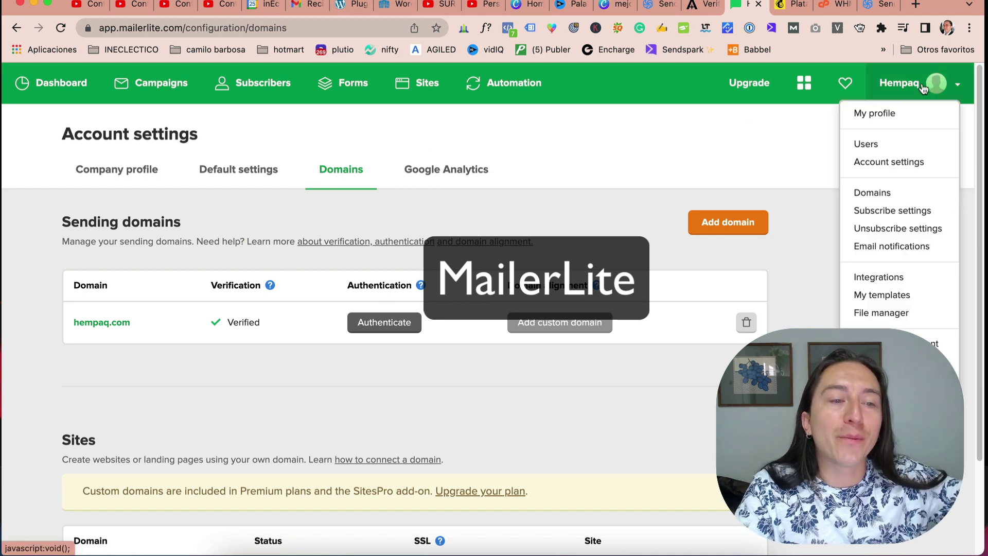
pyautogui.click(659, 135)
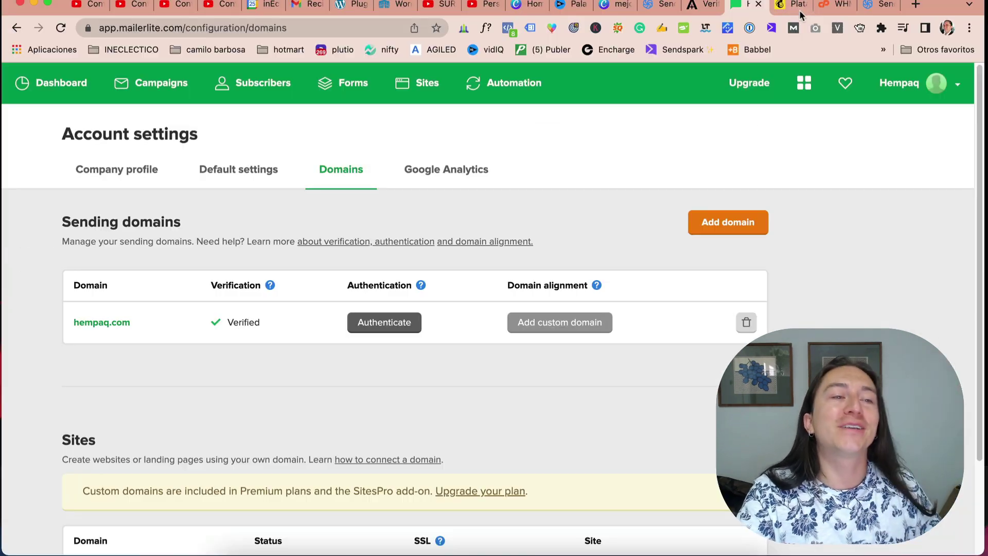
pyautogui.click(795, 6)
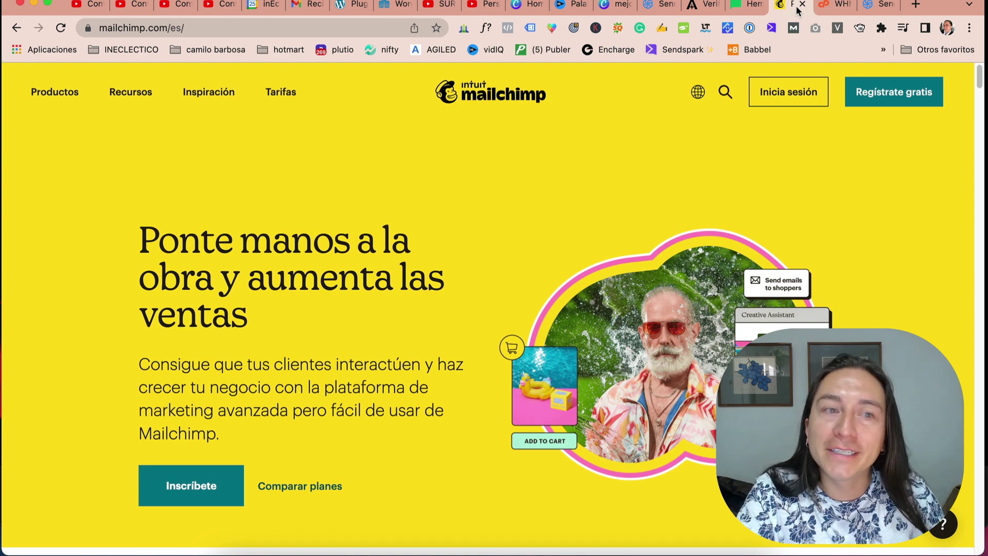
# Step: Log in to Mailchimp and scroll through its Website > Domains (Email Domains) page
pyautogui.click(777, 96)
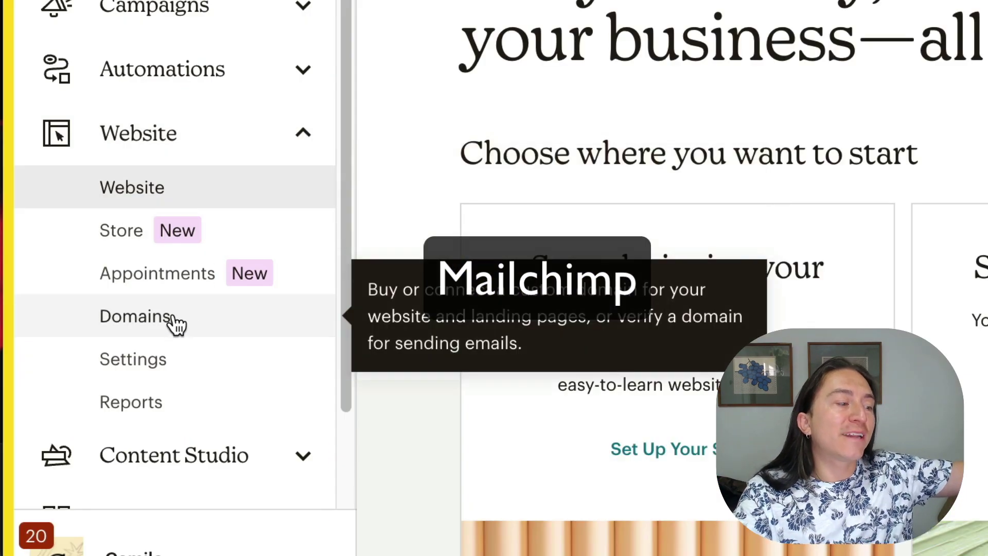
pyautogui.click(175, 323)
pyautogui.scroll(-15, 501, 188)
pyautogui.scroll(8, 673, 220)
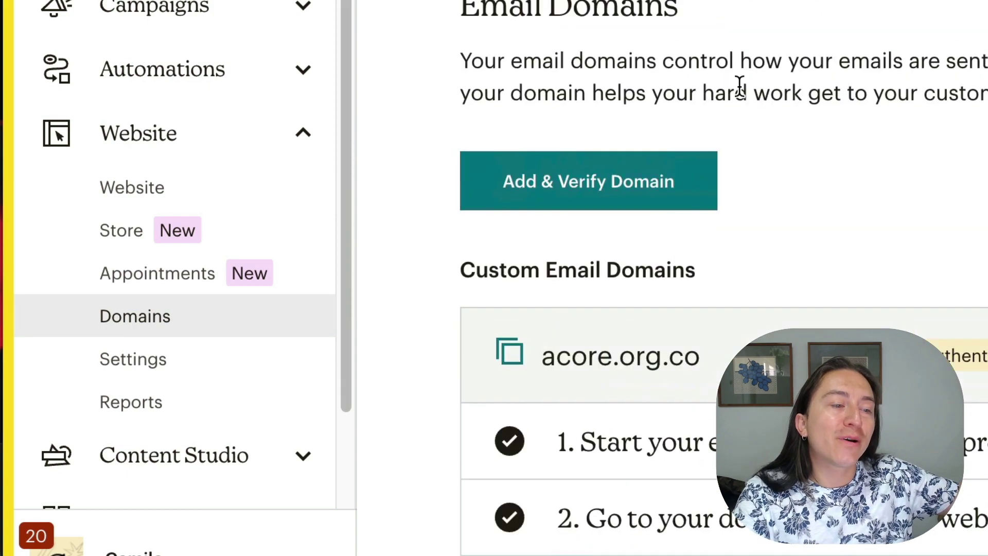
pyautogui.scroll(3, 739, 85)
pyautogui.scroll(-8, 751, 51)
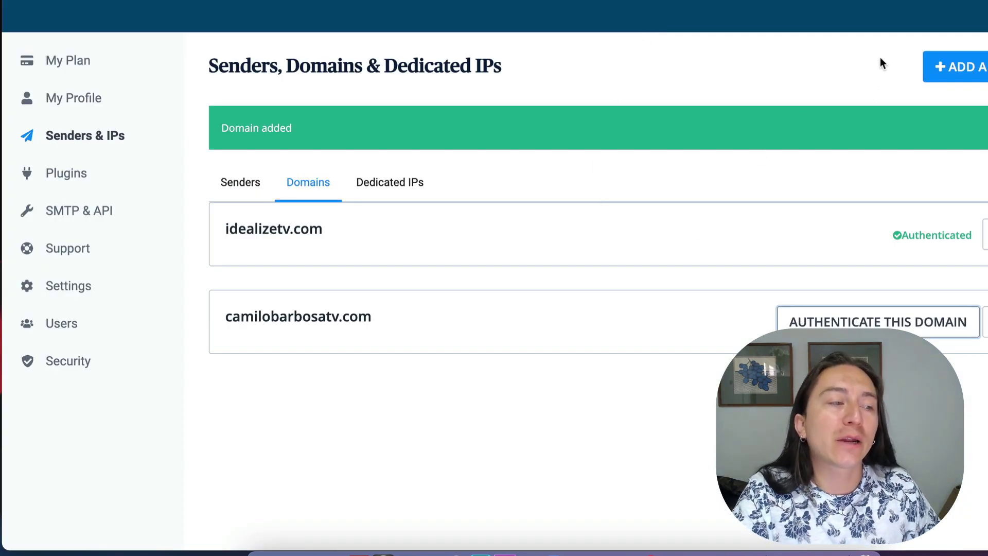
# Step: Show the Senders tab listing Sendinblue's four sender addresses
pyautogui.moveTo(895, 71); pyautogui.dragTo(677, 55)
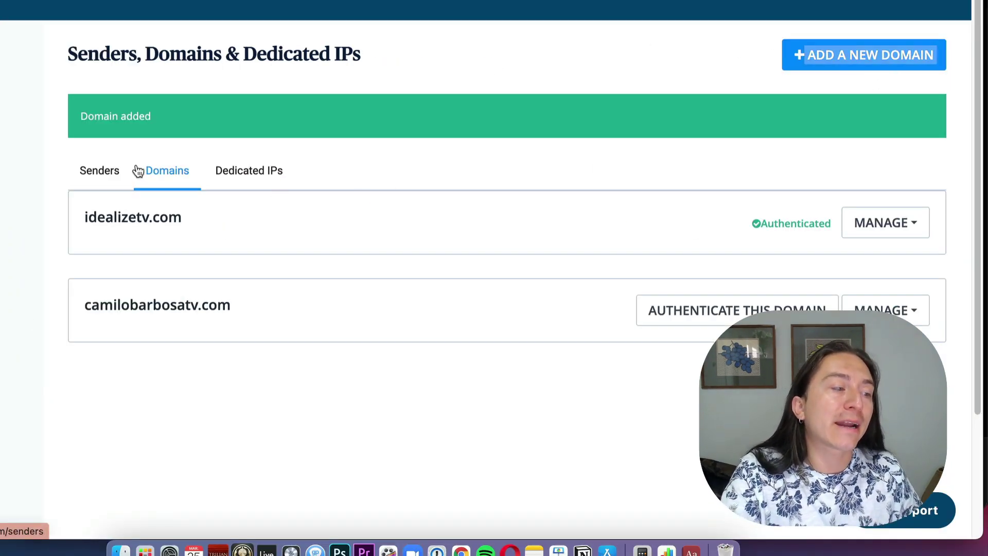
pyautogui.click(108, 171)
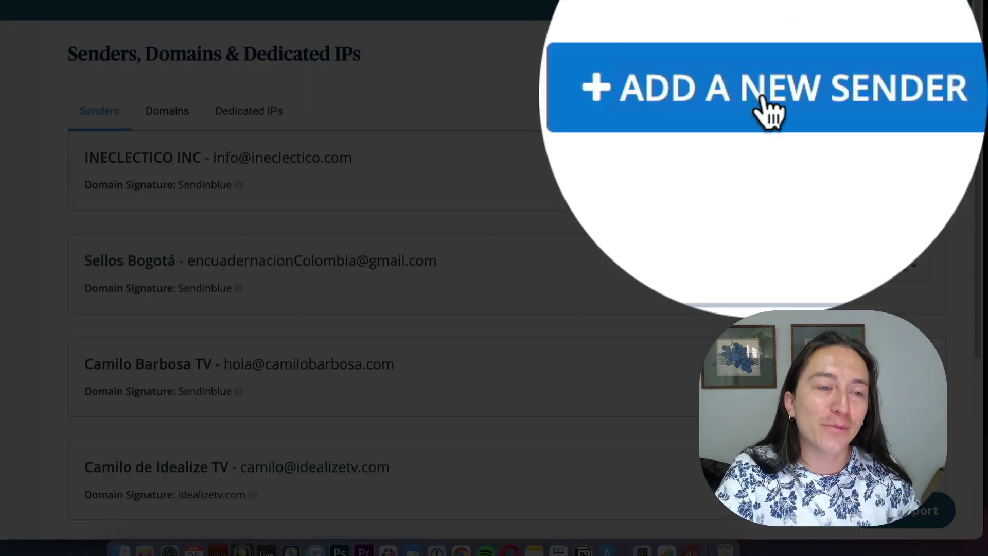
pyautogui.click(875, 55)
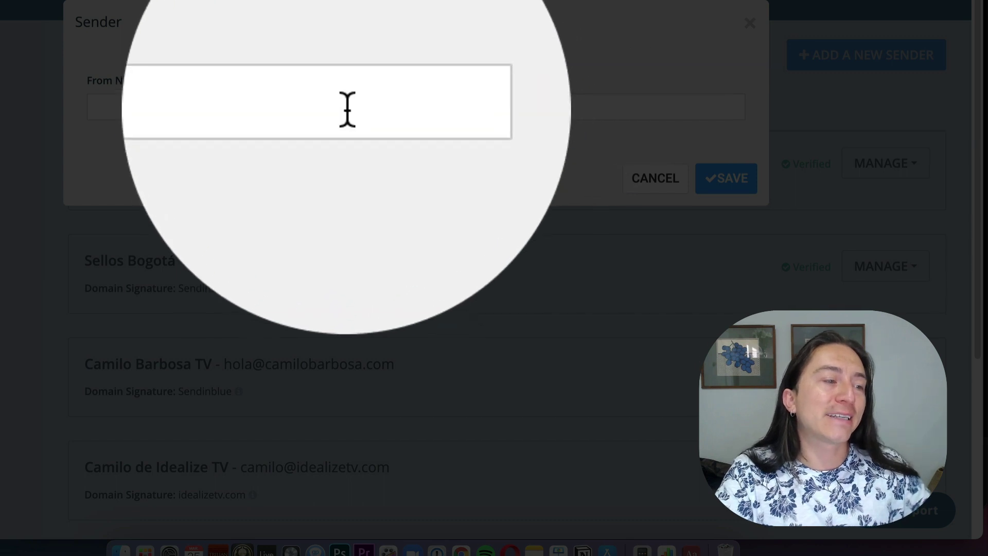
pyautogui.click(346, 106)
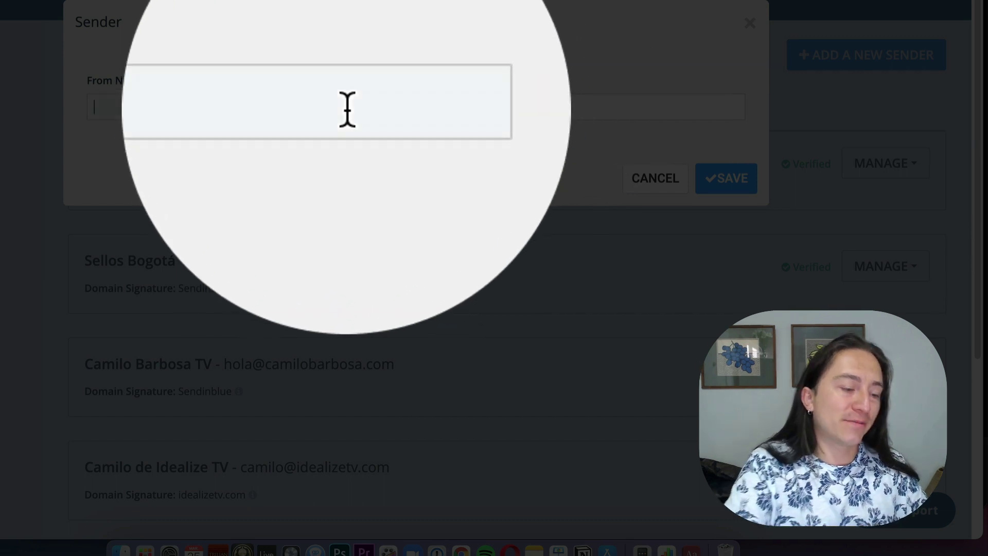
pyautogui.write('camilo')
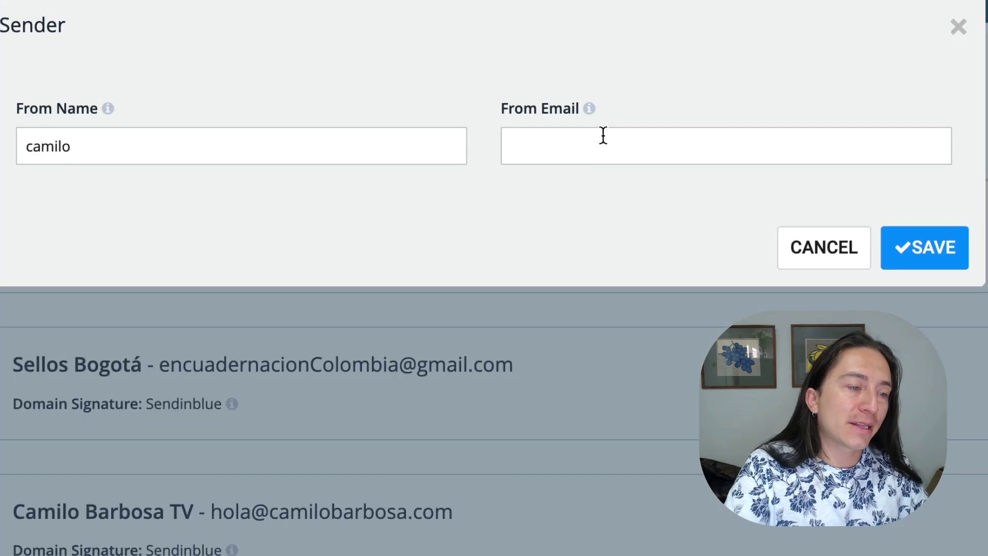
pyautogui.click(501, 103)
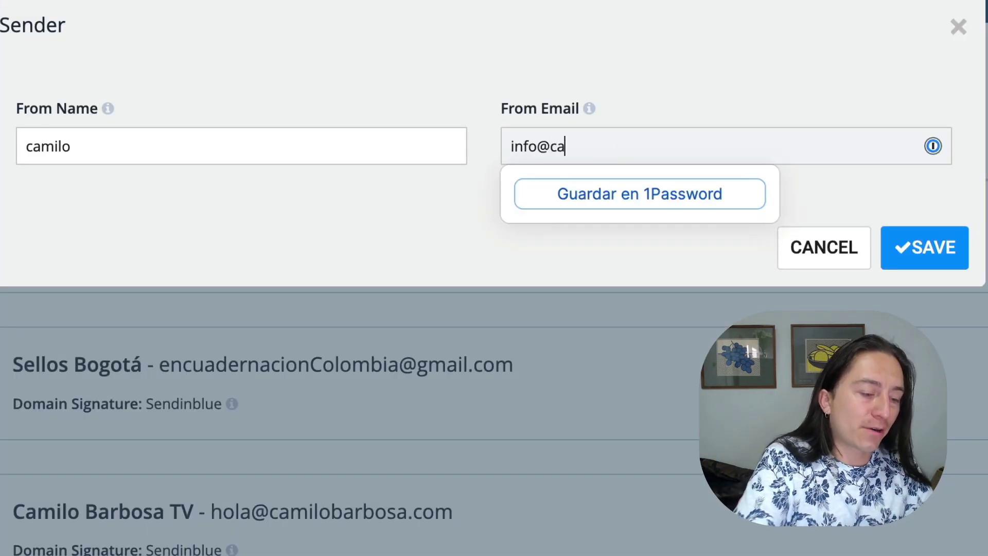
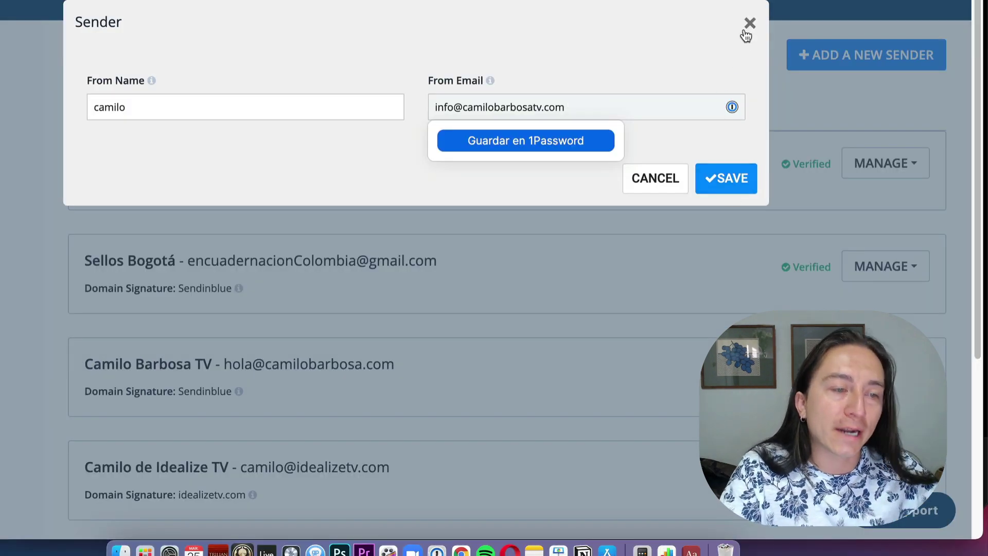
pyautogui.click(748, 26)
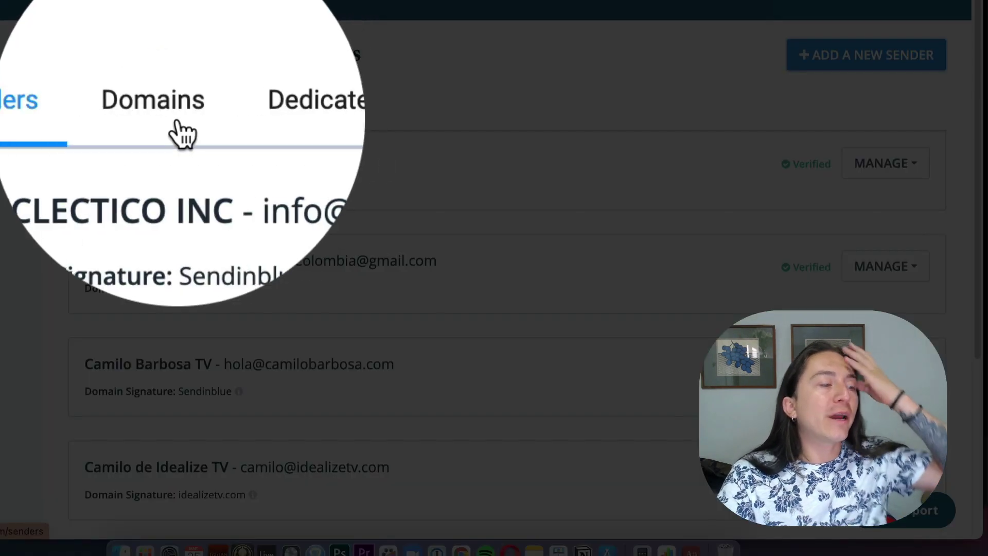
# Step: Show Sendinblue's Domains tab and highlight the pending camilobarbosatv.com domain name
pyautogui.click(168, 110)
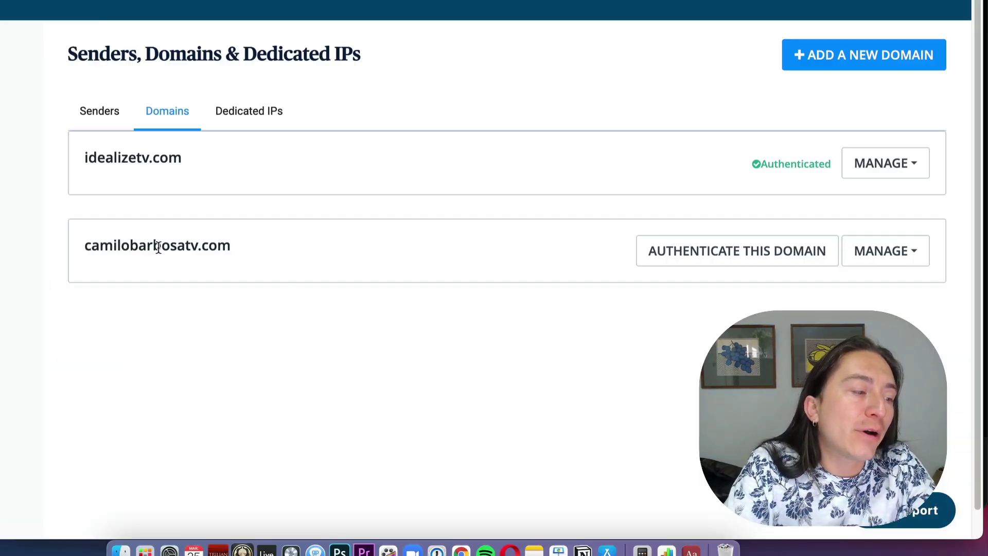
pyautogui.doubleClick(155, 246)
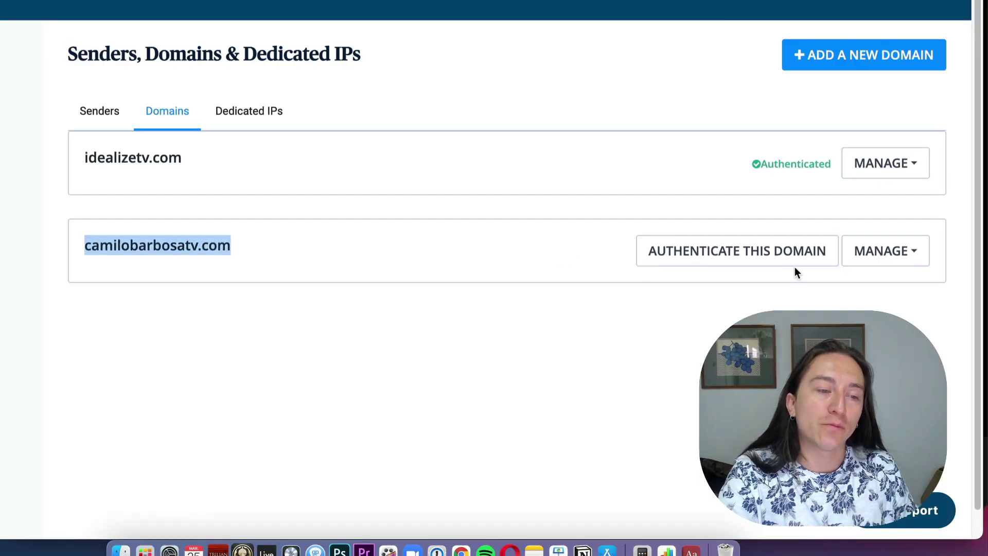
pyautogui.moveTo(854, 50); pyautogui.dragTo(514, 44)
pyautogui.click(475, 47)
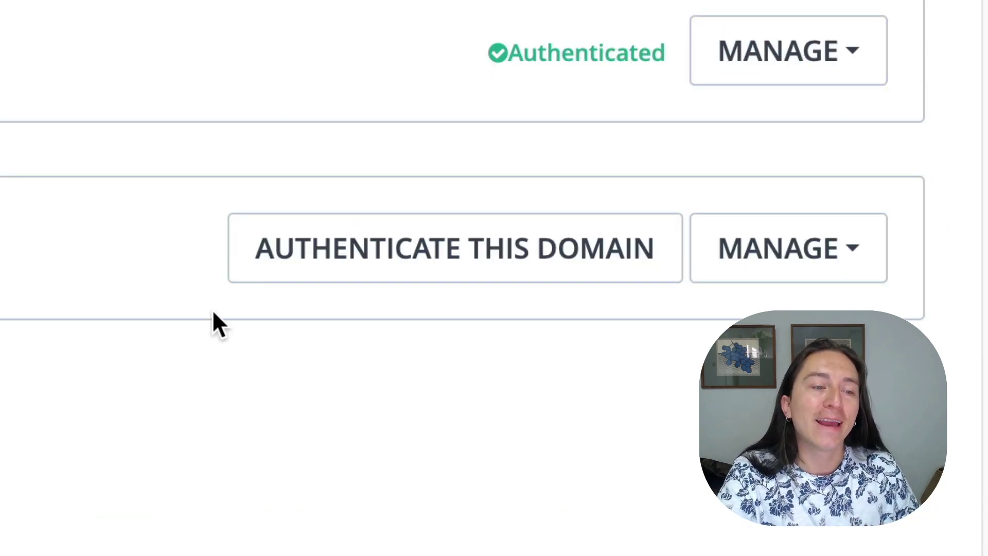
pyautogui.click(416, 276)
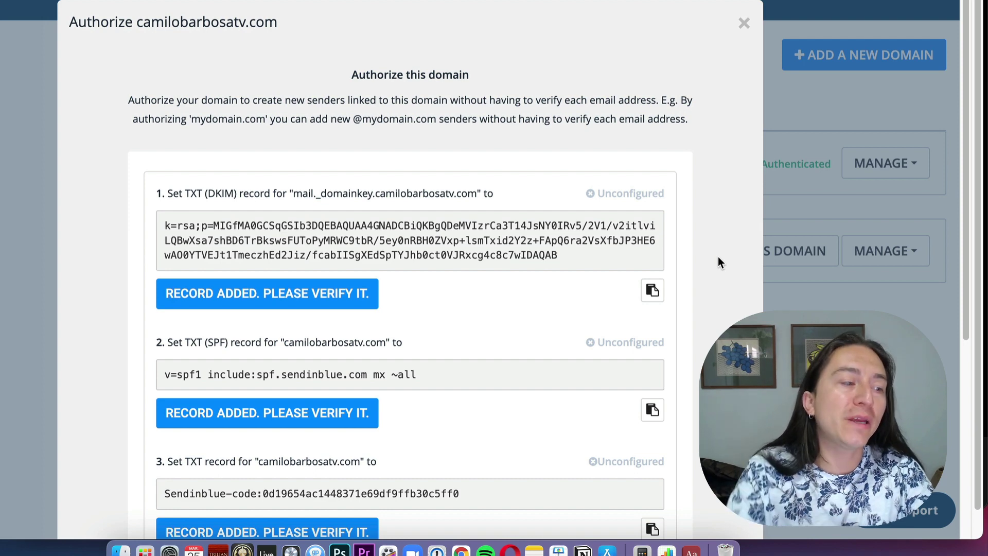
pyautogui.scroll(-5, 551, 201)
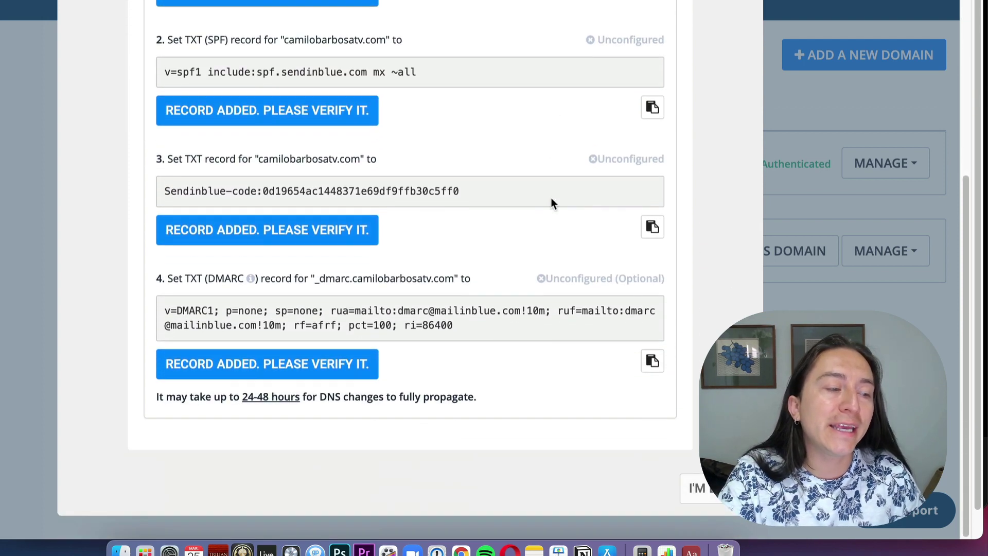
pyautogui.scroll(5, 551, 203)
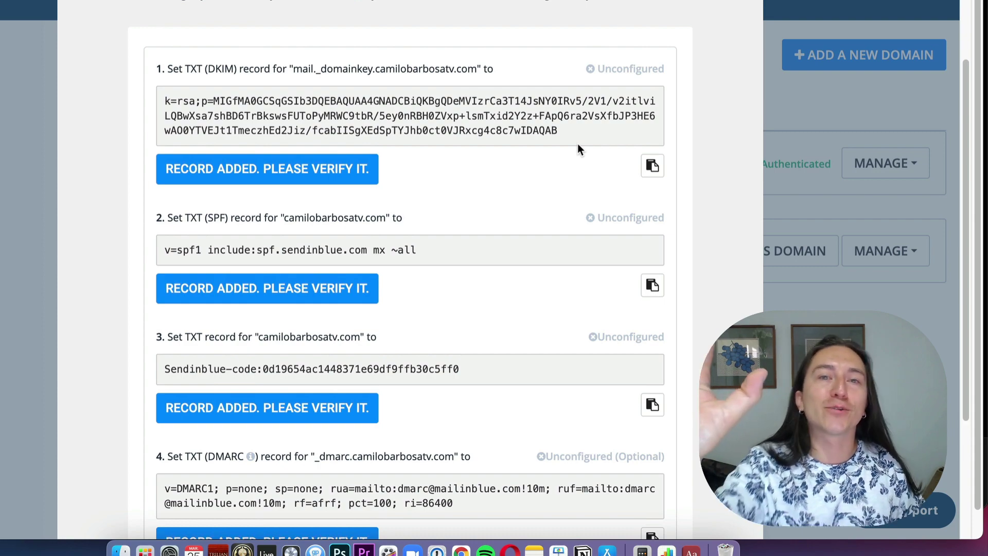
pyautogui.scroll(3, 576, 143)
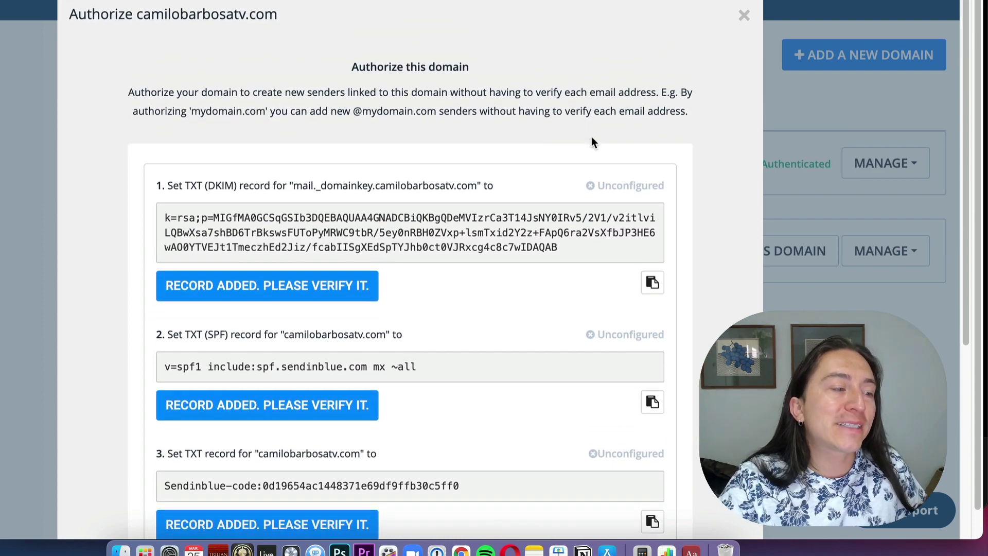
pyautogui.scroll(-2, 591, 137)
pyautogui.scroll(-5, 494, 153)
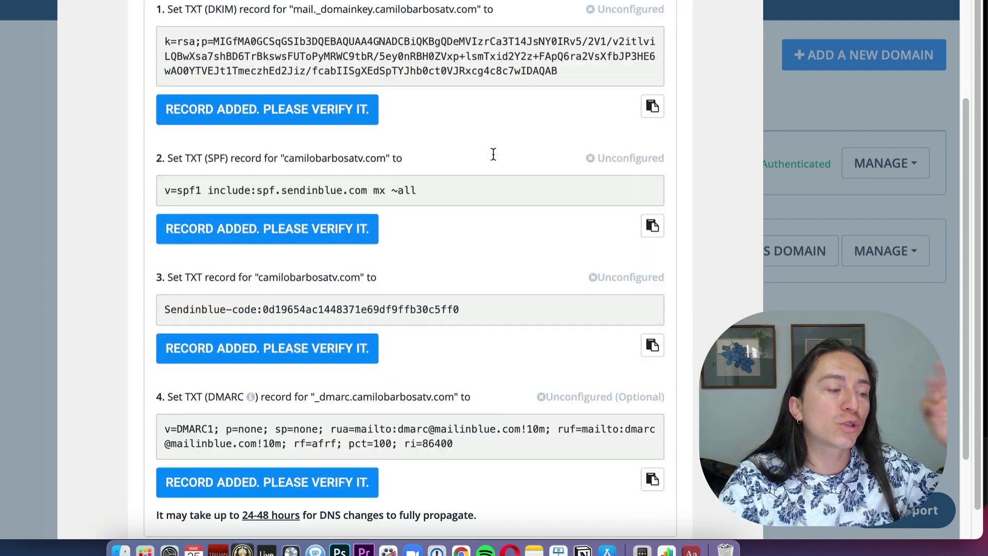
pyautogui.scroll(4, 492, 159)
pyautogui.scroll(3, 466, 117)
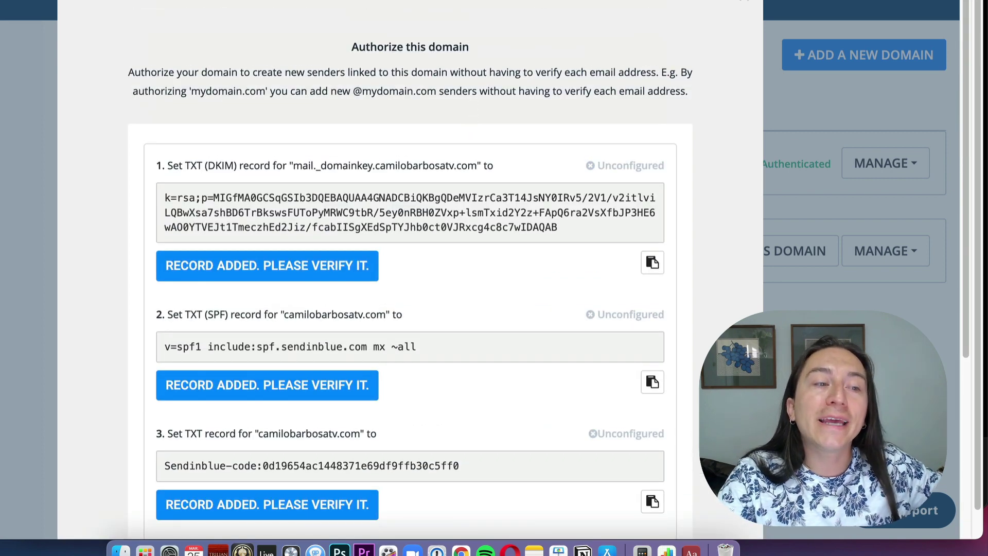
pyautogui.scroll(1, 564, 44)
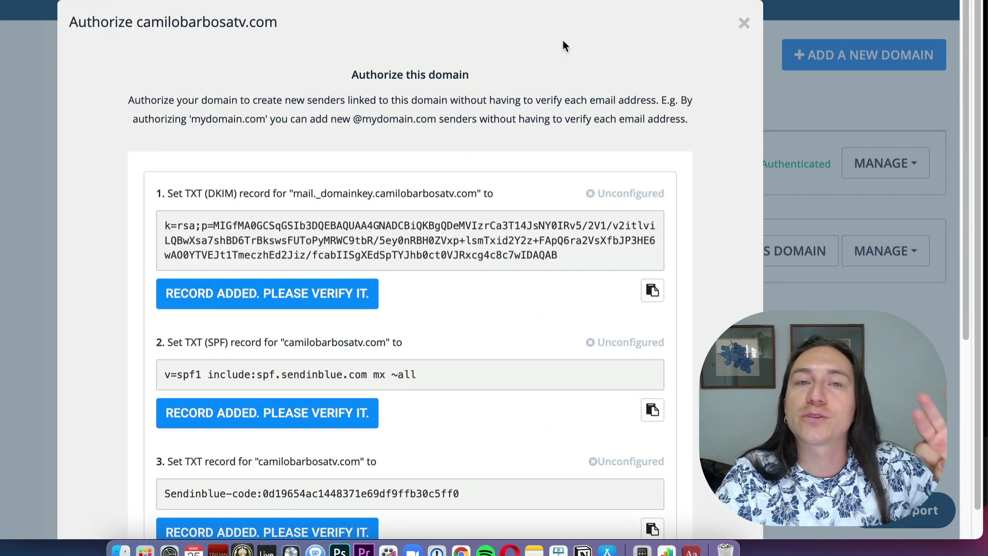
pyautogui.scroll(-3, 563, 41)
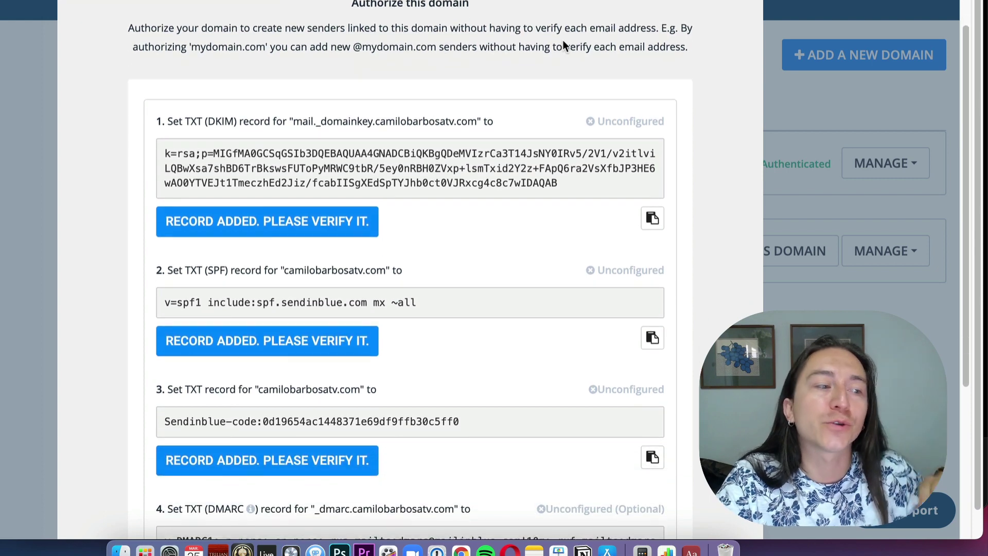
pyautogui.scroll(-3, 563, 40)
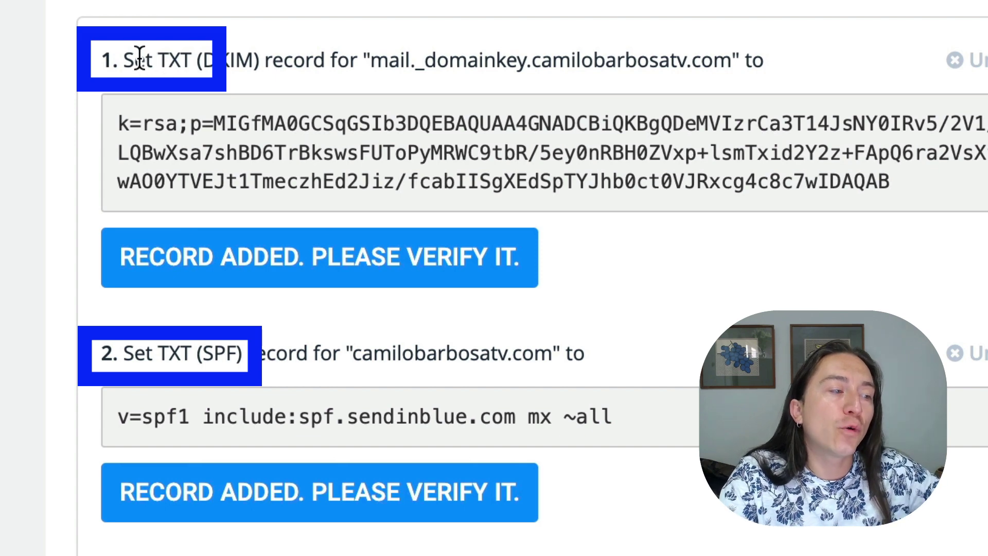
pyautogui.doubleClick(169, 58)
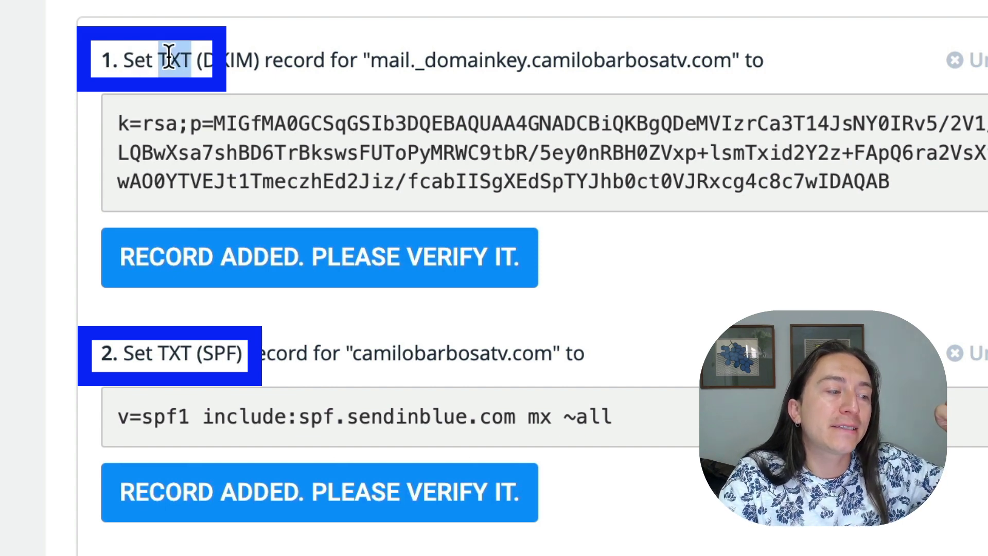
pyautogui.doubleClick(171, 355)
pyautogui.click(175, 355)
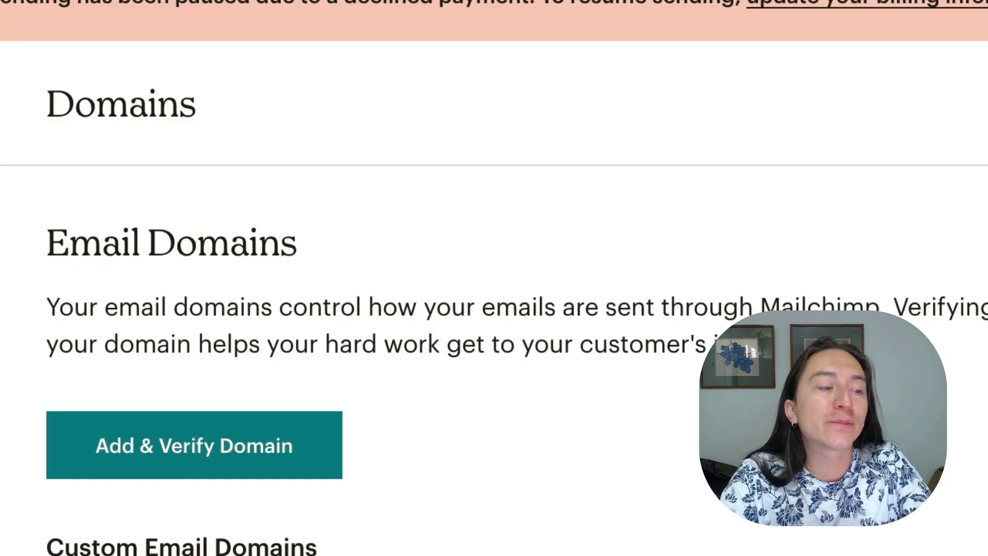
# Step: Scroll Mailchimp's Domains page to step 3 and highlight the word CNAME
pyautogui.scroll(-10, 494, 308)
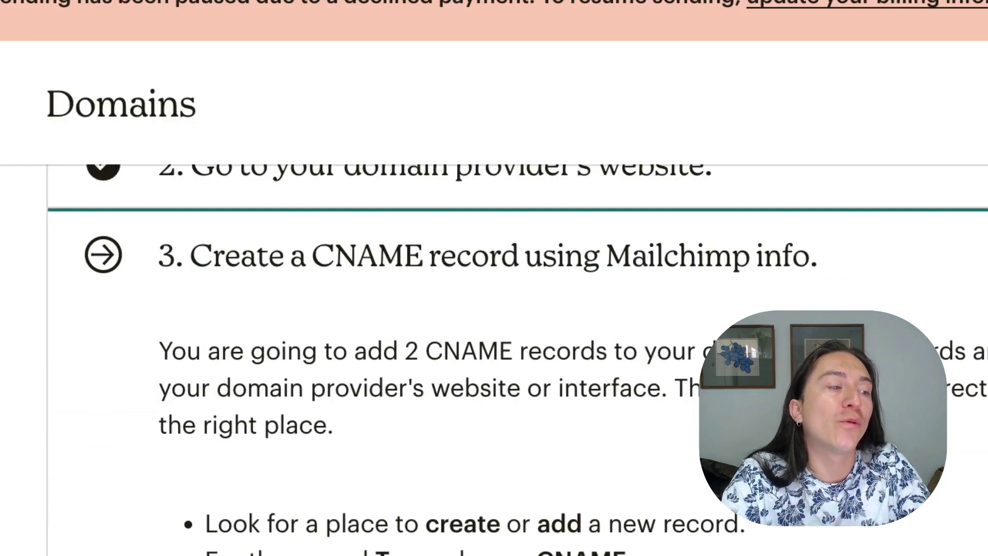
pyautogui.scroll(-3, 494, 360)
pyautogui.scroll(4, 494, 360)
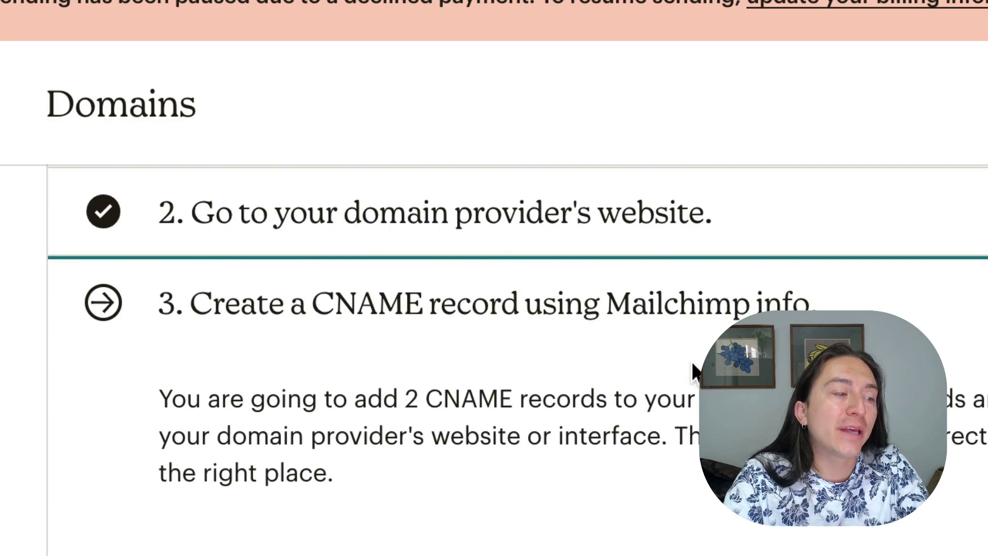
pyautogui.doubleClick(375, 302)
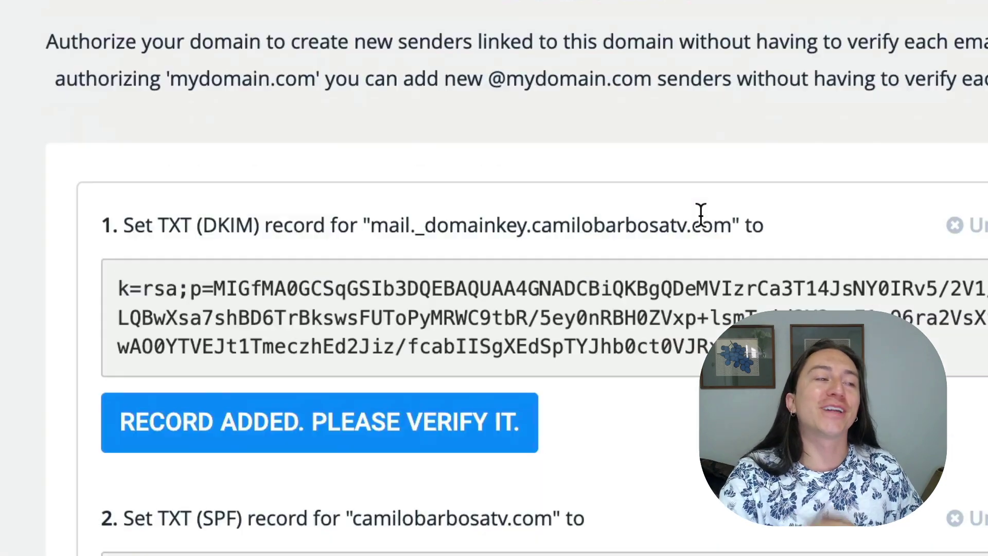
pyautogui.scroll(1, 701, 213)
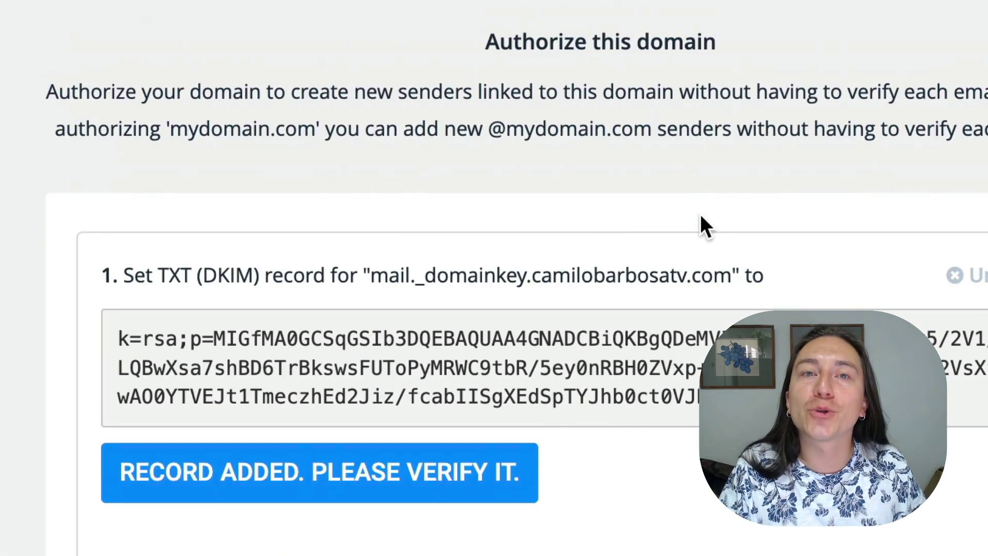
# Step: Scroll the Authorize domain dialog down to the SPF record
pyautogui.scroll(-5, 701, 216)
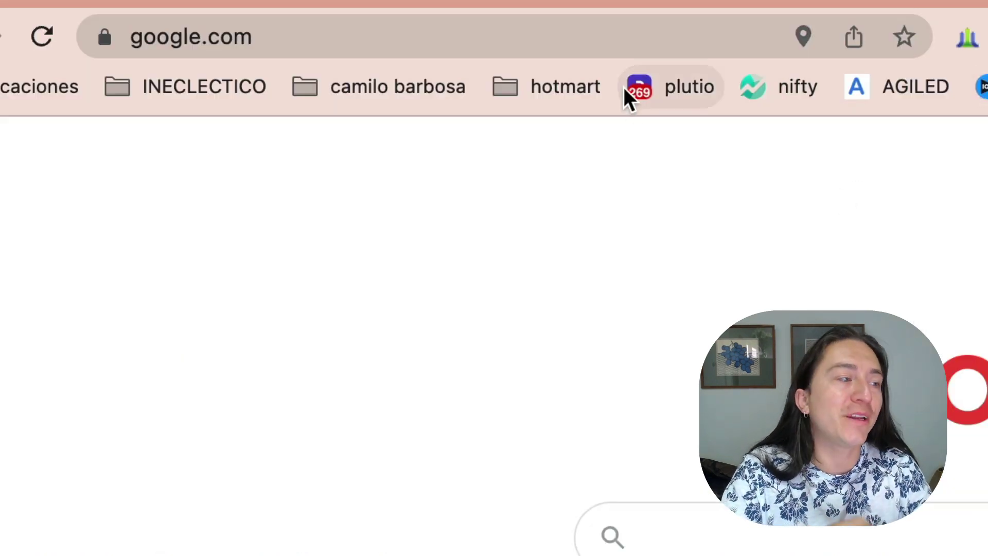
# Step: Navigate Chrome to camilobarbosa.com/cpanel to load the cPanel login page
pyautogui.click(570, 37)
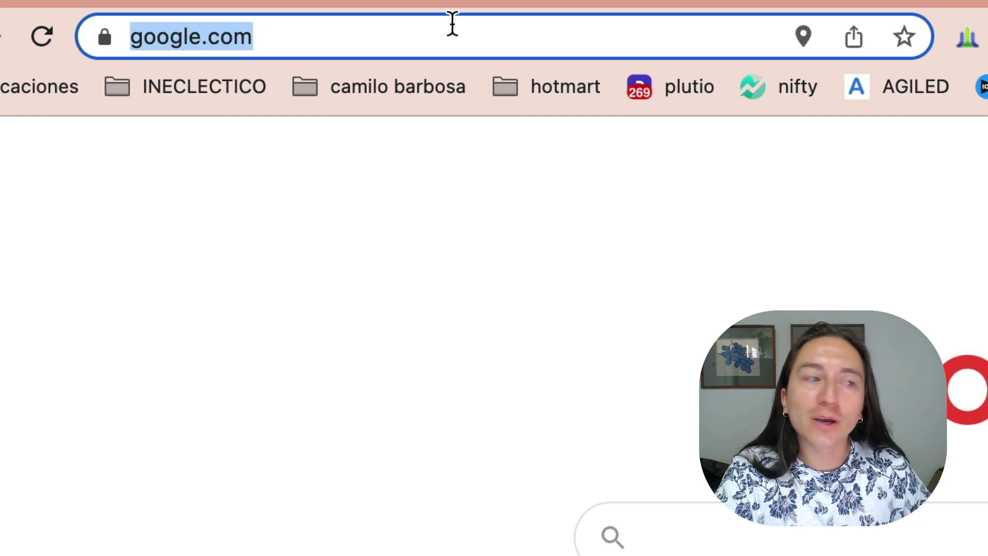
pyautogui.write('camilob')
pyautogui.write('arbosa.com')
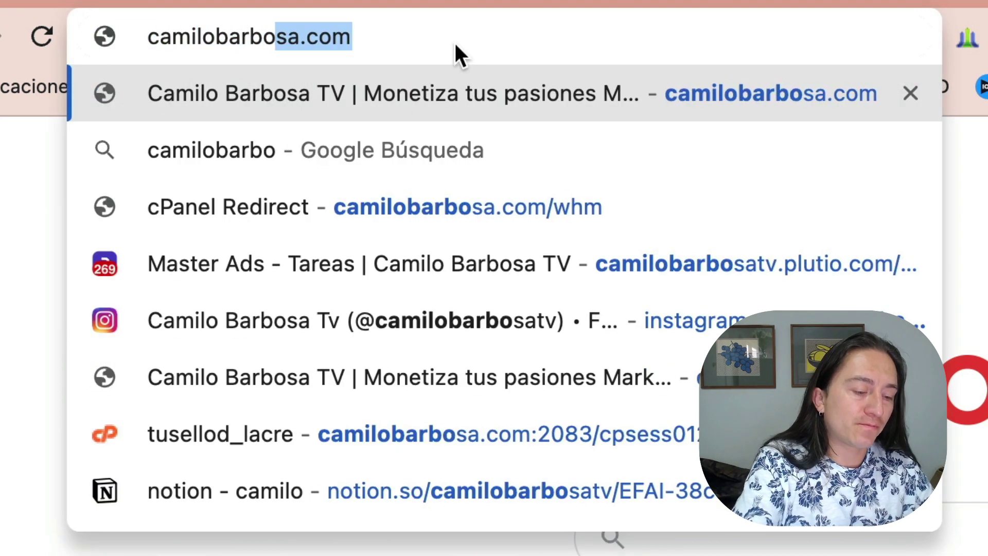
pyautogui.write('/')
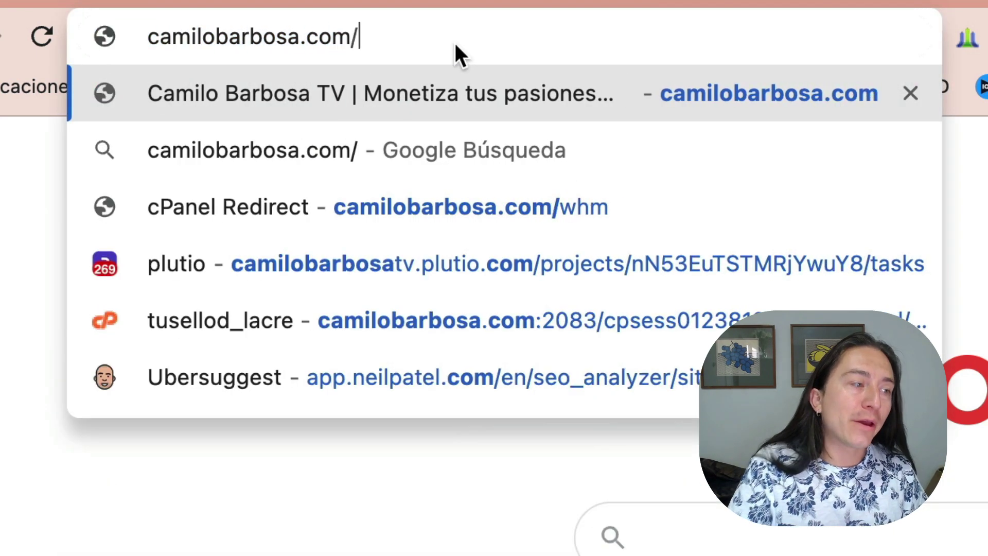
pyautogui.write('cpanel')
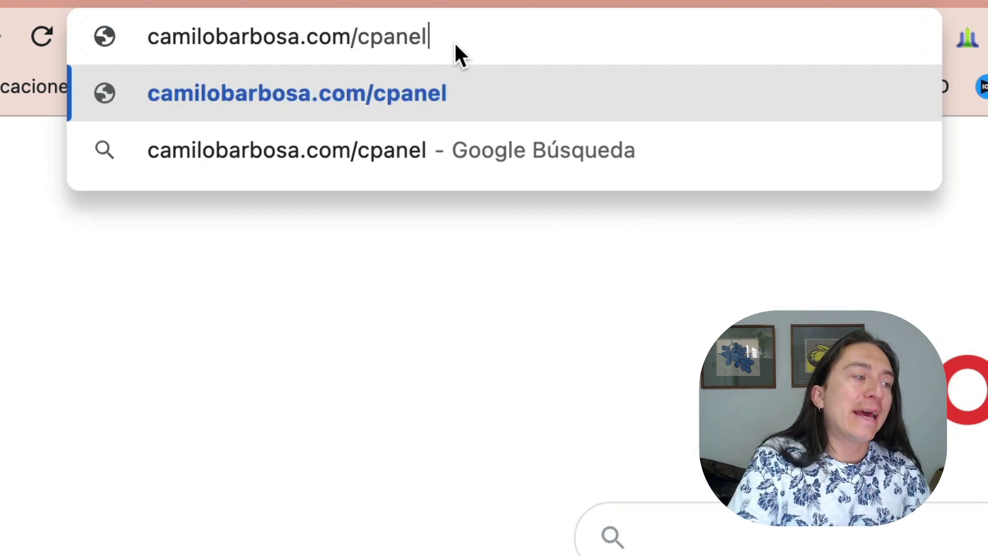
pyautogui.press('Return')
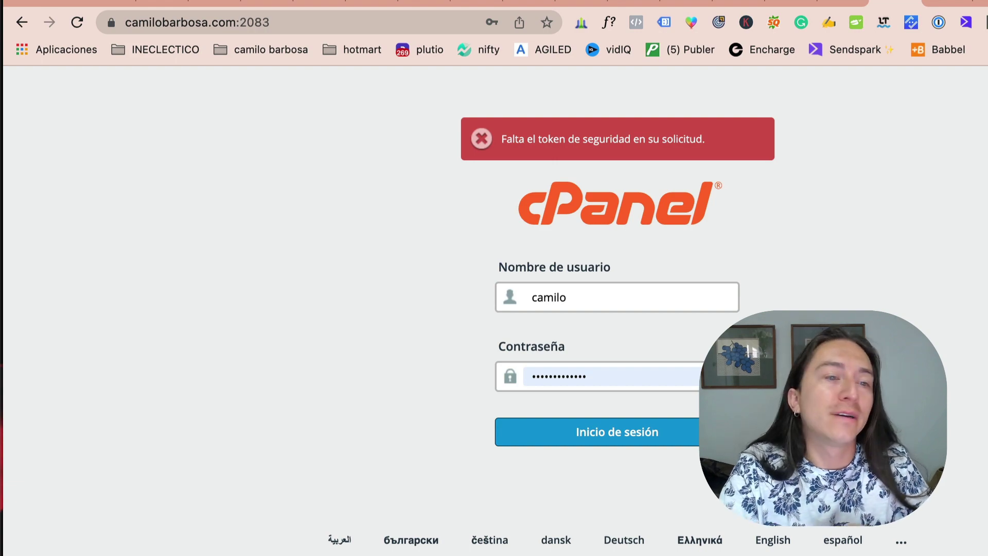
# Step: Open hostgator.com and banahosting.com in two new browser tabs
pyautogui.press('super+t')
pyautogui.write('host')
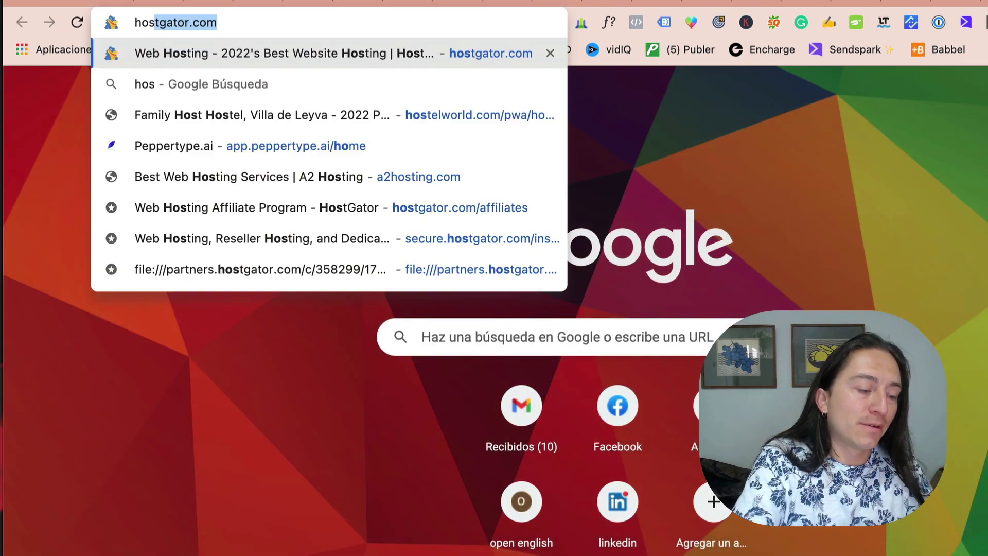
pyautogui.write('gator.')
pyautogui.press('Return')
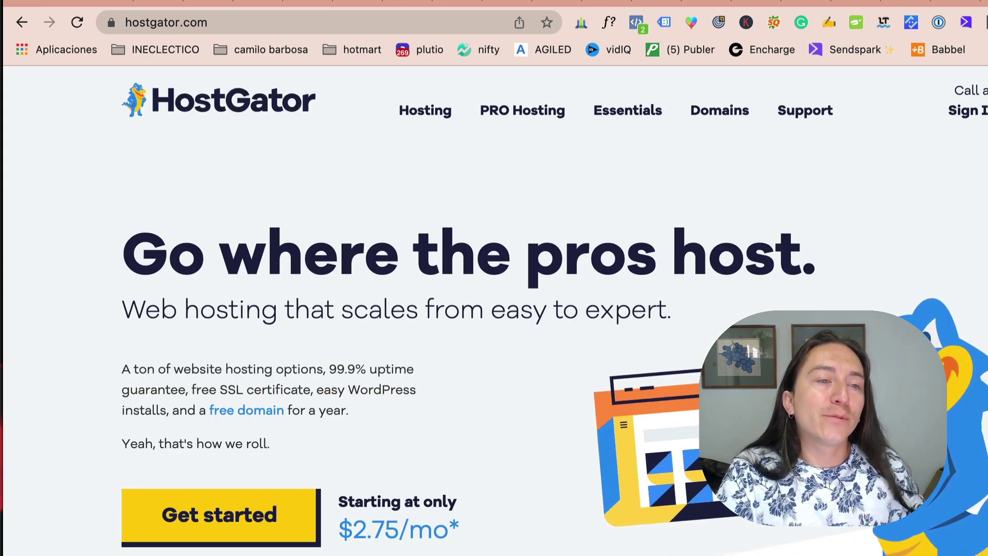
pyautogui.press('super+t')
pyautogui.write('banahosting')
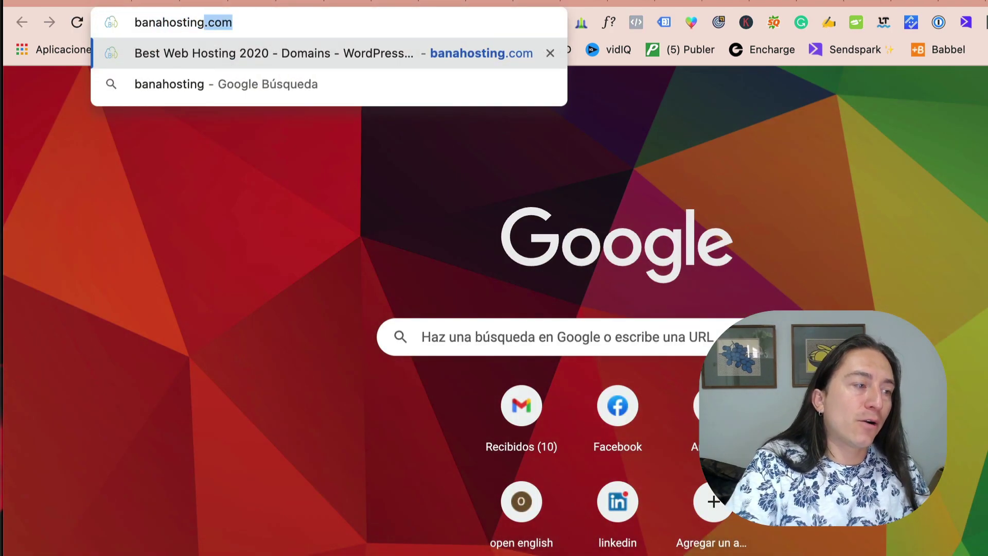
pyautogui.press('Return')
# Step: Search Google for godady in another new tab, then return to the cPanel tab
pyautogui.hotkey('ctrl', 'shift', 'Tab')
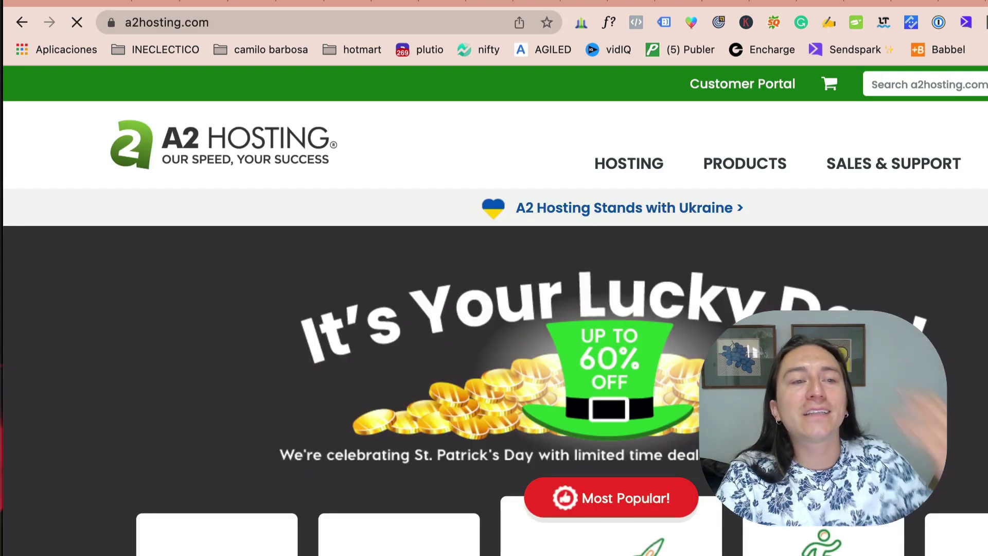
pyautogui.hotkey('ctrl', 't')
pyautogui.write('godad')
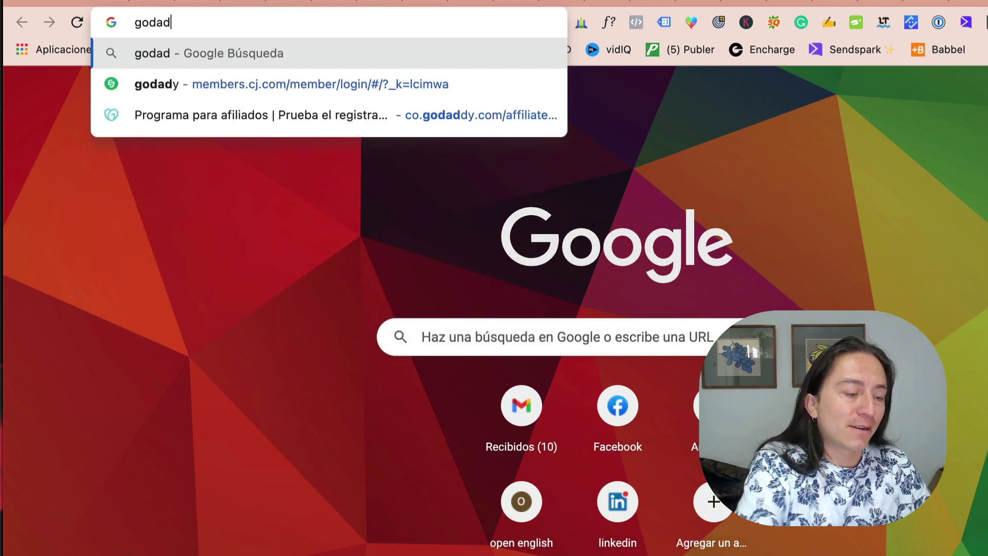
pyautogui.write('y')
pyautogui.press('Return')
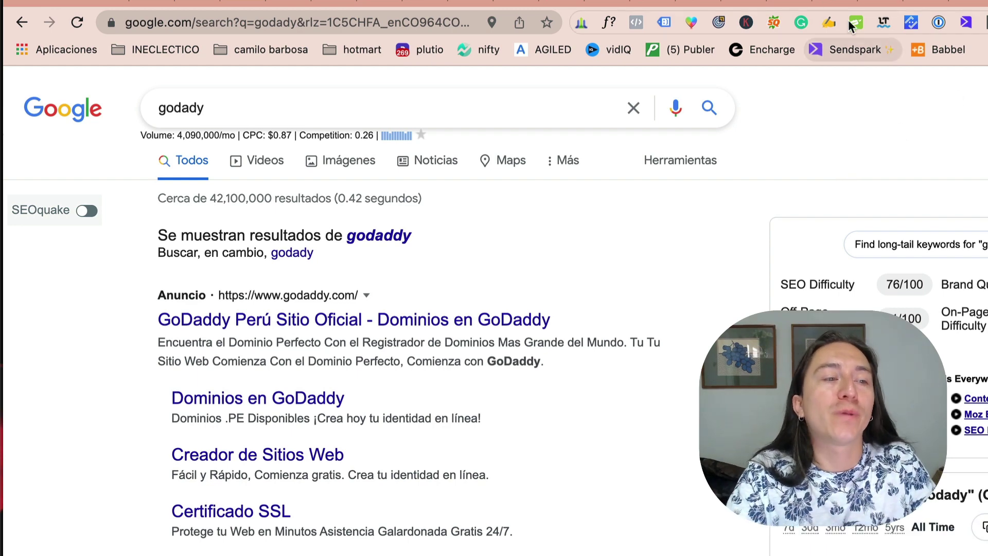
pyautogui.click(780, 4)
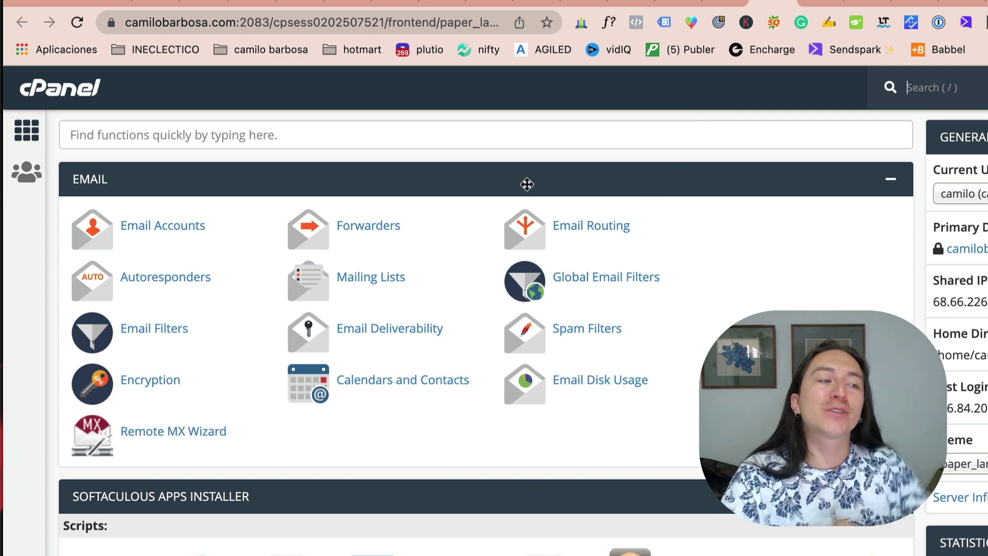
# Step: Search cPanel's functions for dns and open the Zone Editor
pyautogui.click(159, 133)
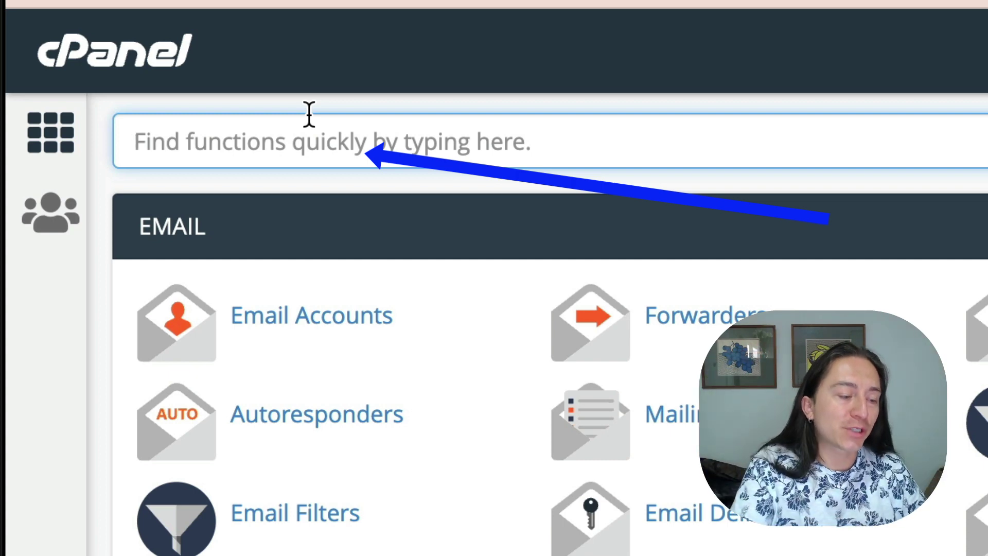
pyautogui.write('dns')
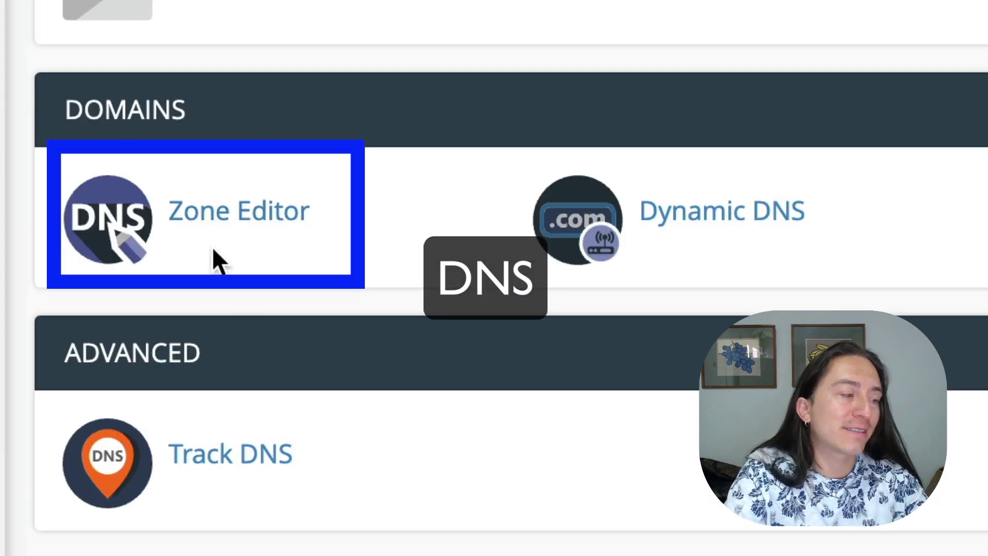
pyautogui.click(239, 226)
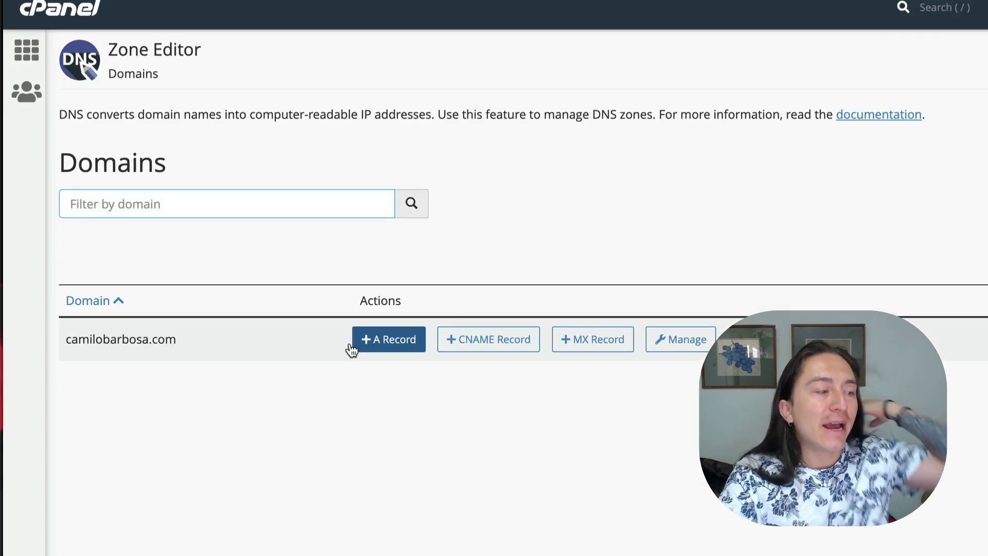
# Step: Open the camilobarbosa.com zone records and review its A, MX, CNAME and SPF entries
pyautogui.moveTo(90, 339); pyautogui.dragTo(239, 346)
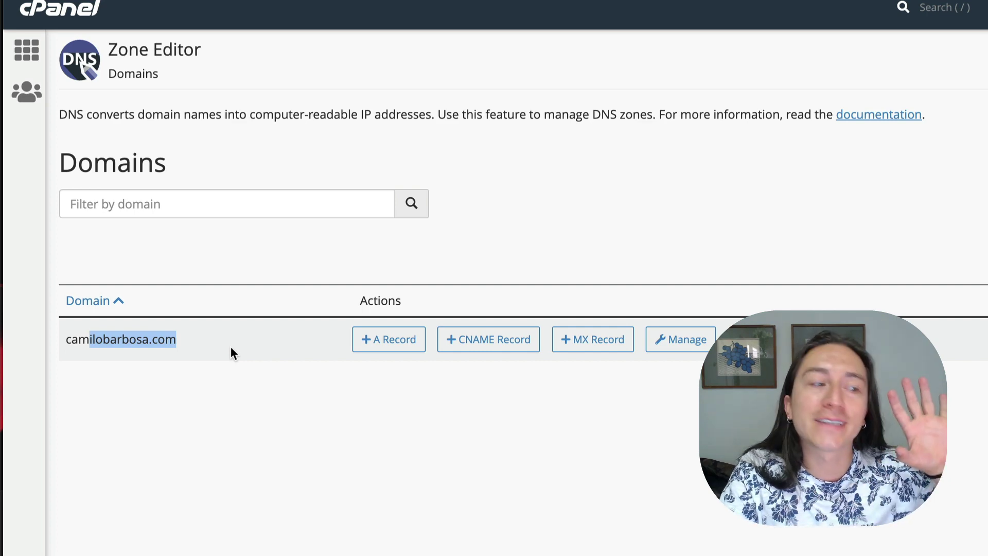
pyautogui.click(705, 345)
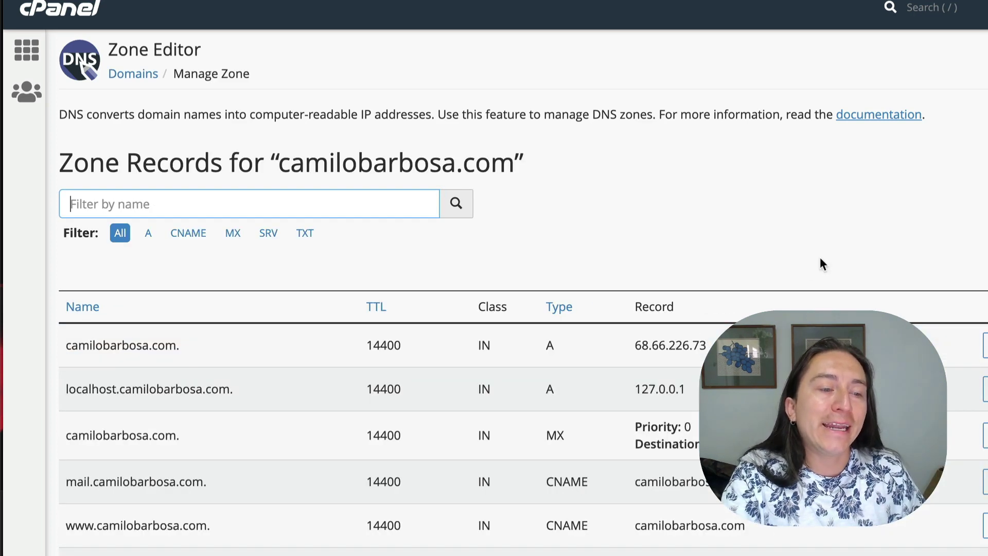
pyautogui.scroll(-15, 821, 259)
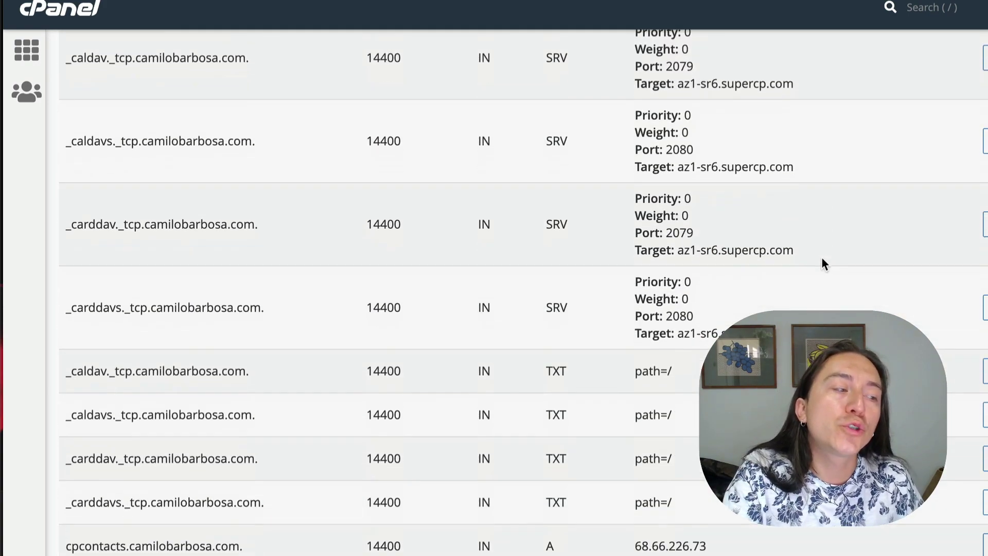
pyautogui.scroll(-2, 821, 257)
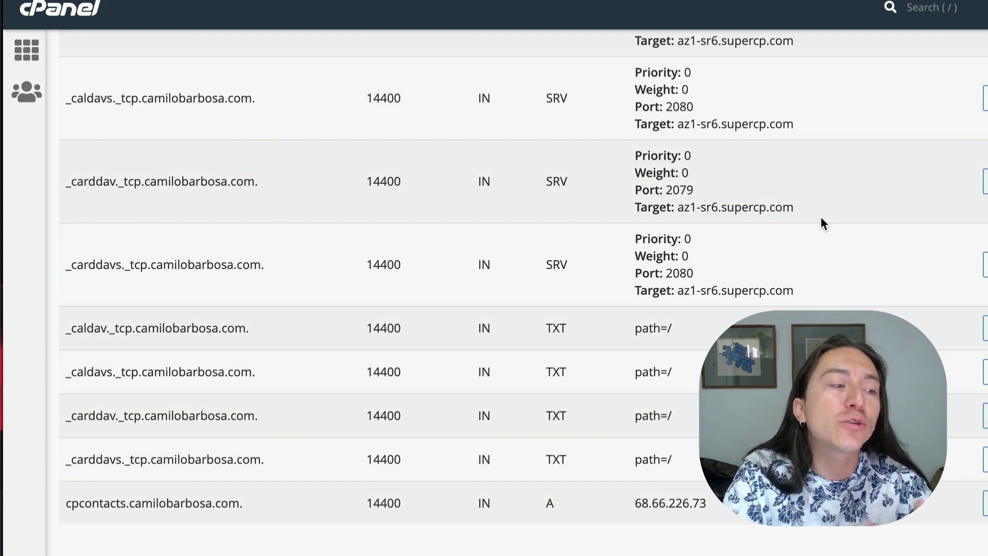
pyautogui.scroll(17, 821, 219)
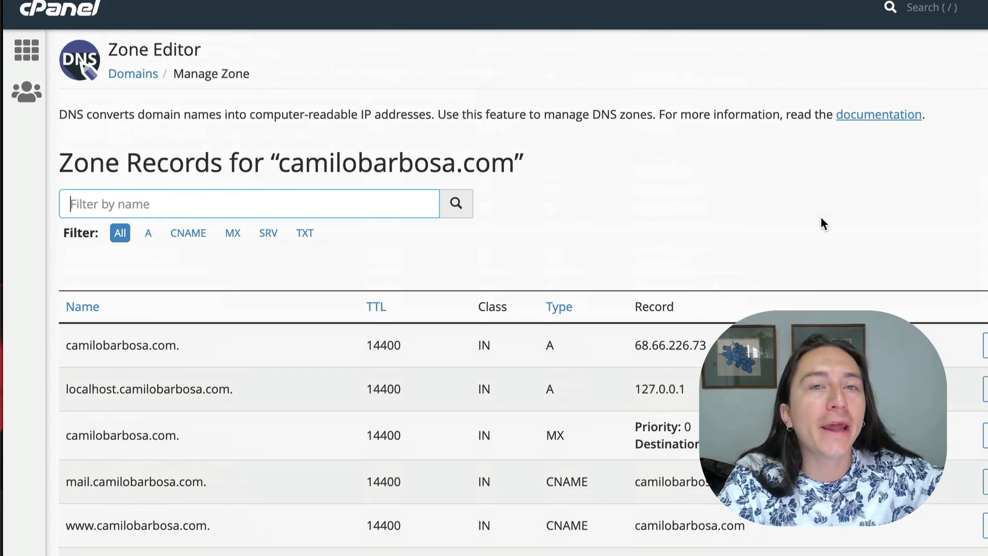
pyautogui.scroll(-6, 821, 218)
pyautogui.scroll(6, 821, 218)
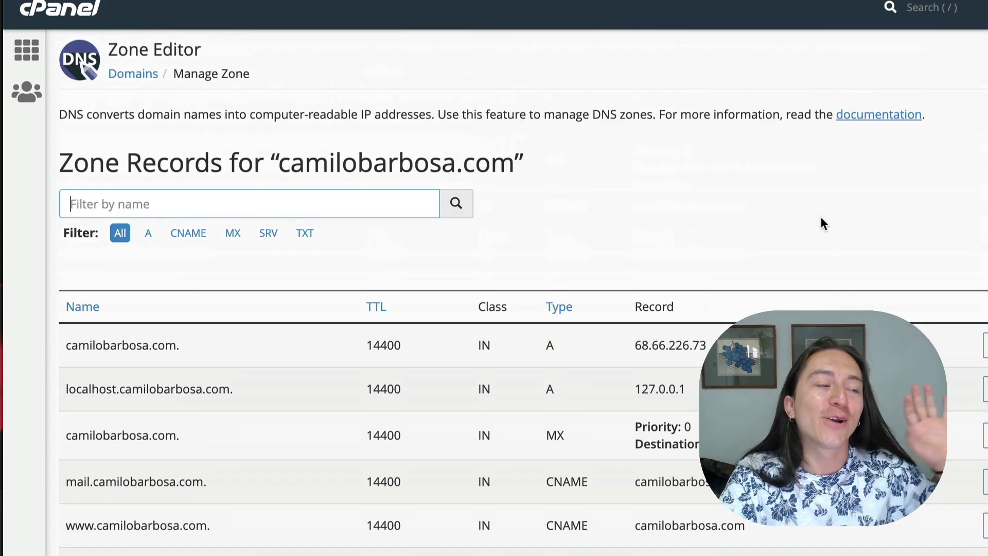
pyautogui.scroll(-1, 523, 292)
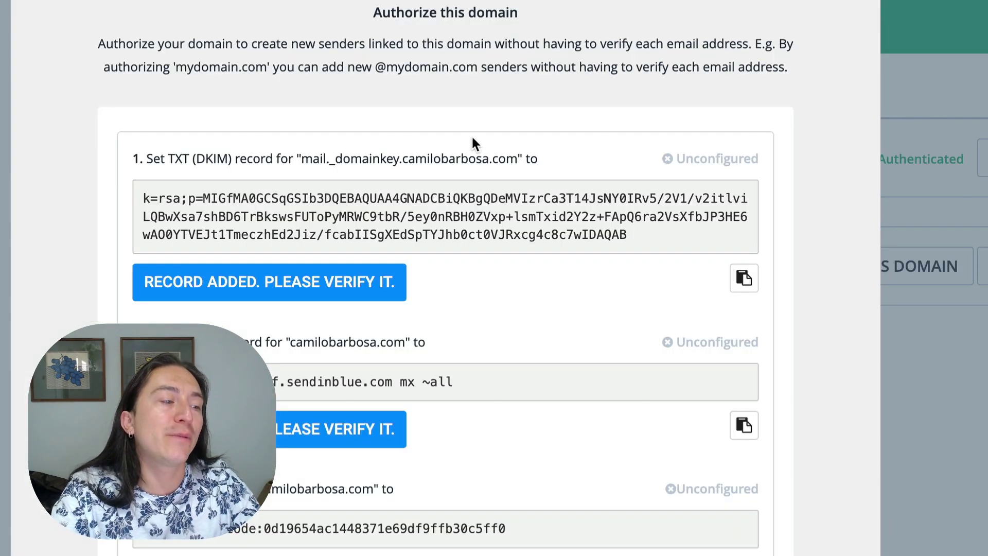
# Step: Copy the DKIM TXT host name mail._domainkey.camilobarbosa.com from Sendinblue
pyautogui.scroll(-1, 266, 129)
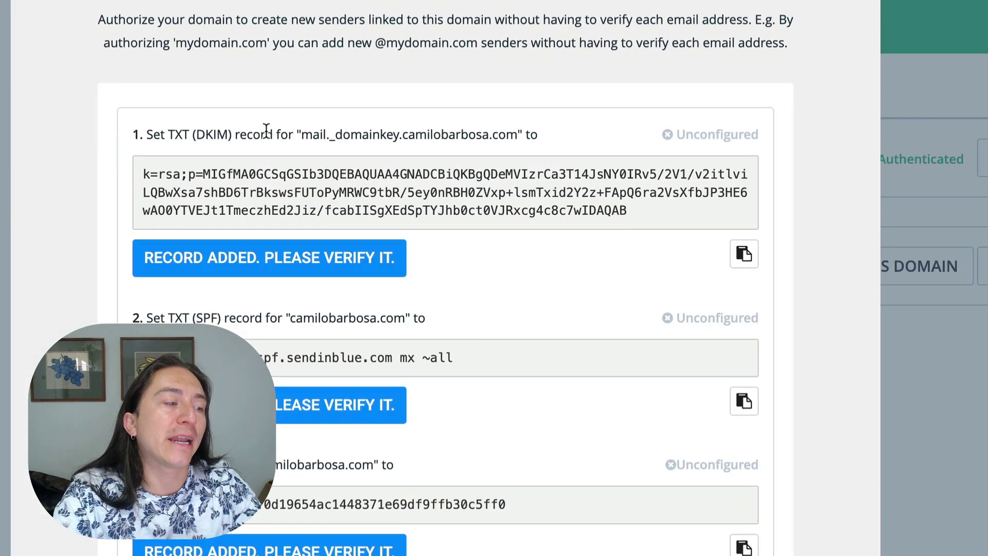
pyautogui.moveTo(176, 135); pyautogui.dragTo(194, 133)
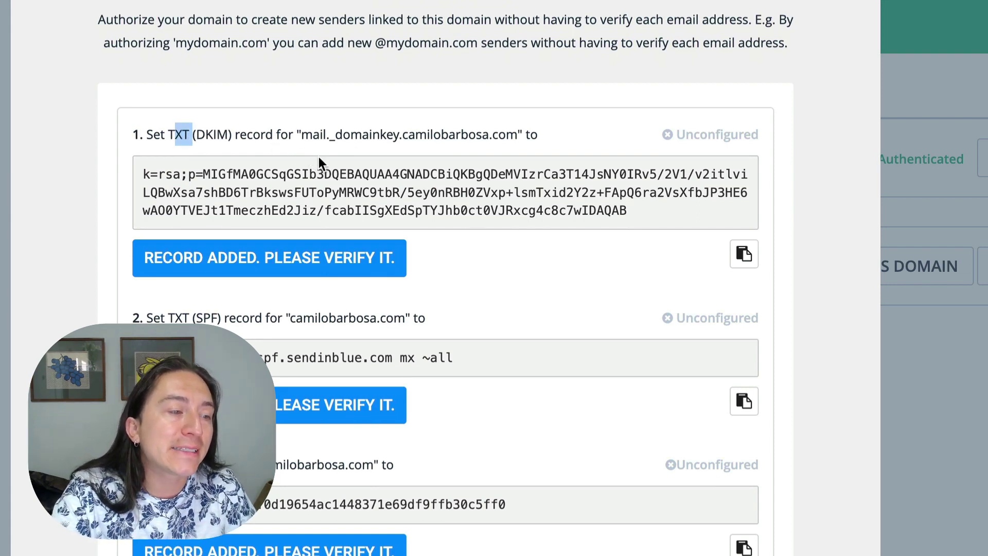
pyautogui.moveTo(518, 135); pyautogui.dragTo(303, 127)
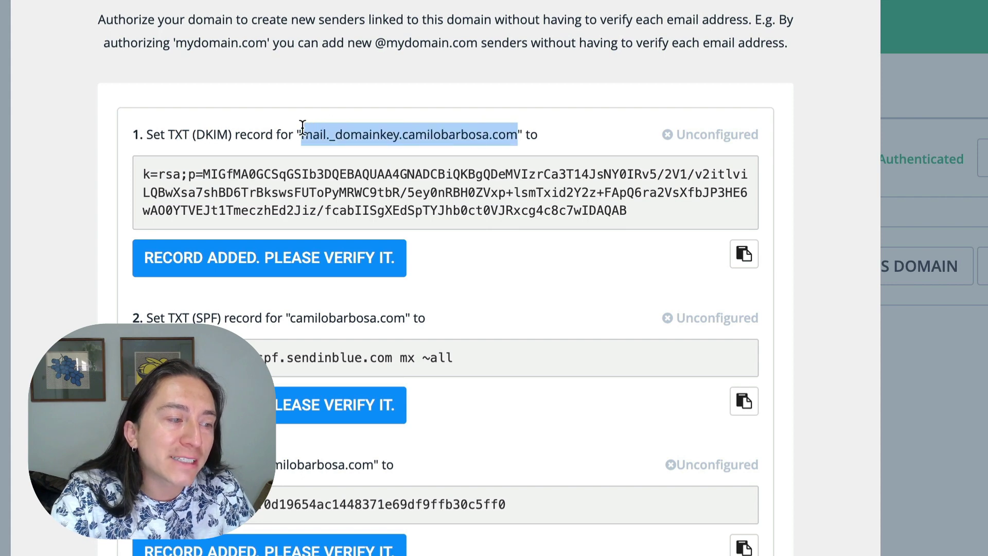
pyautogui.rightClick(368, 132)
pyautogui.click(394, 172)
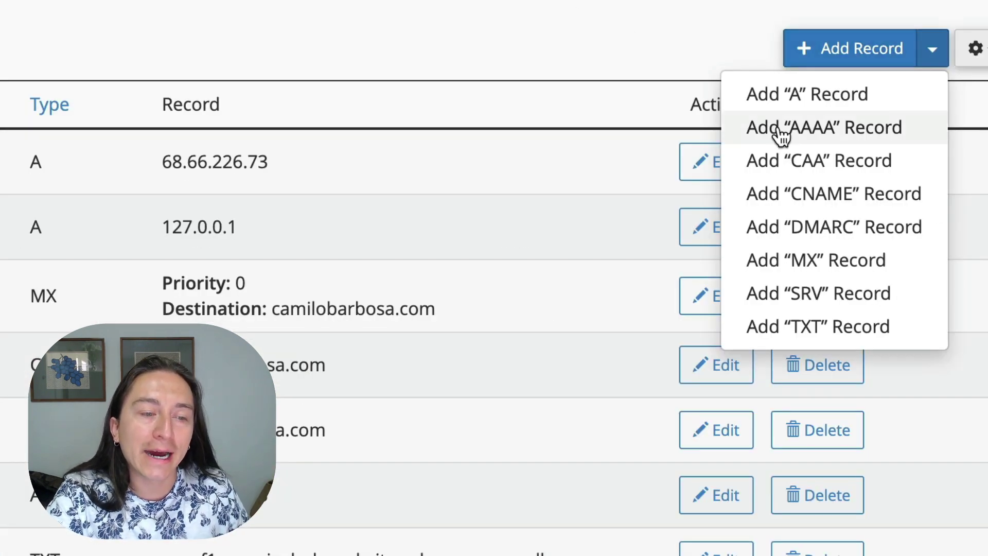
# Step: Add a new TXT record in cPanel named mail._domainkey.camilobarbosa.com
pyautogui.click(818, 330)
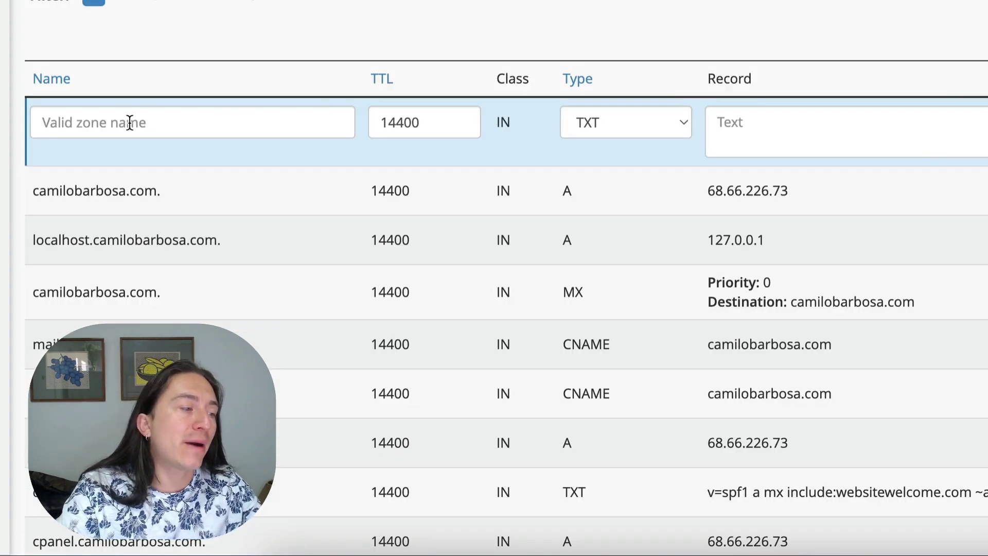
pyautogui.click(152, 123)
pyautogui.rightClick(152, 124)
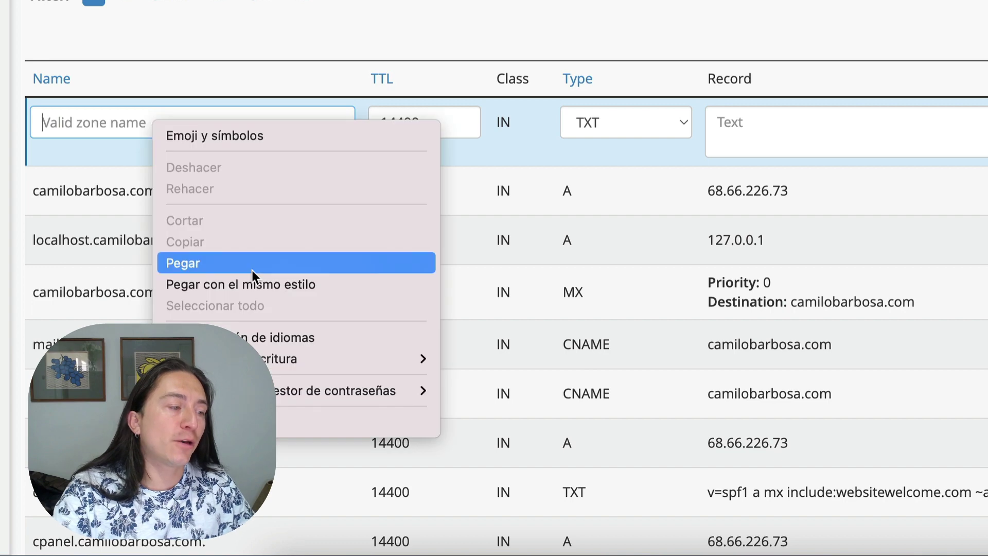
pyautogui.click(252, 270)
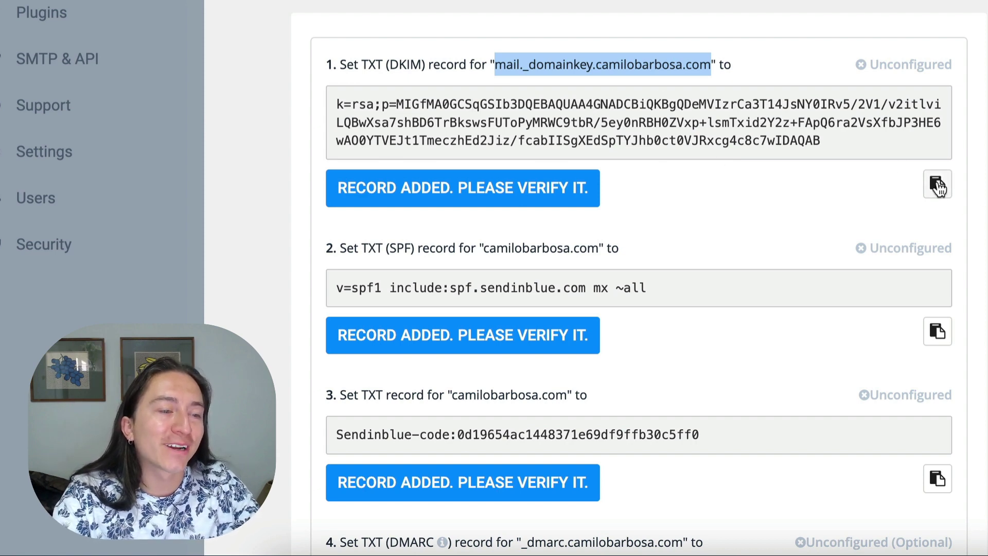
# Step: Copy the full k=rsa;p=… DKIM key value from Sendinblue
pyautogui.click(938, 187)
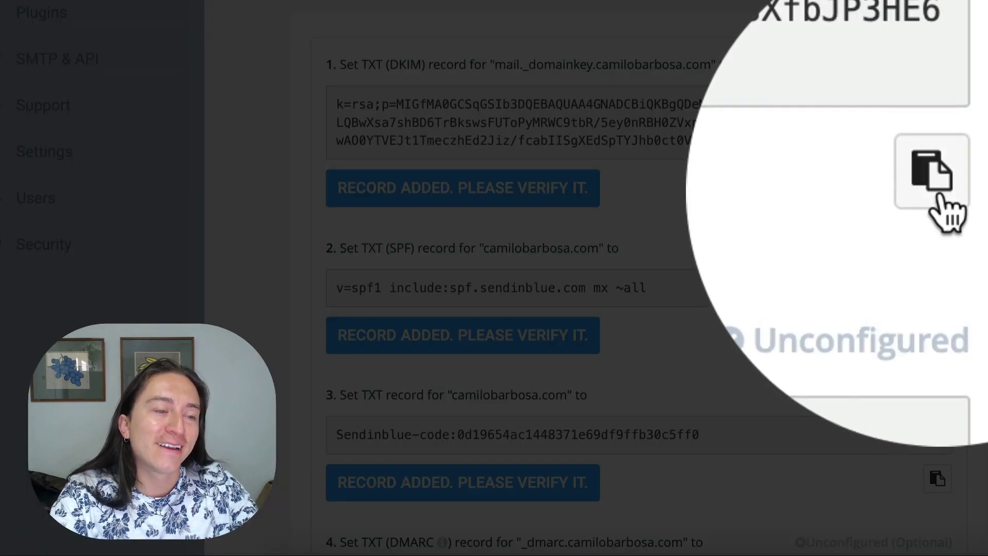
pyautogui.tripleClick(828, 123)
pyautogui.rightClick(828, 126)
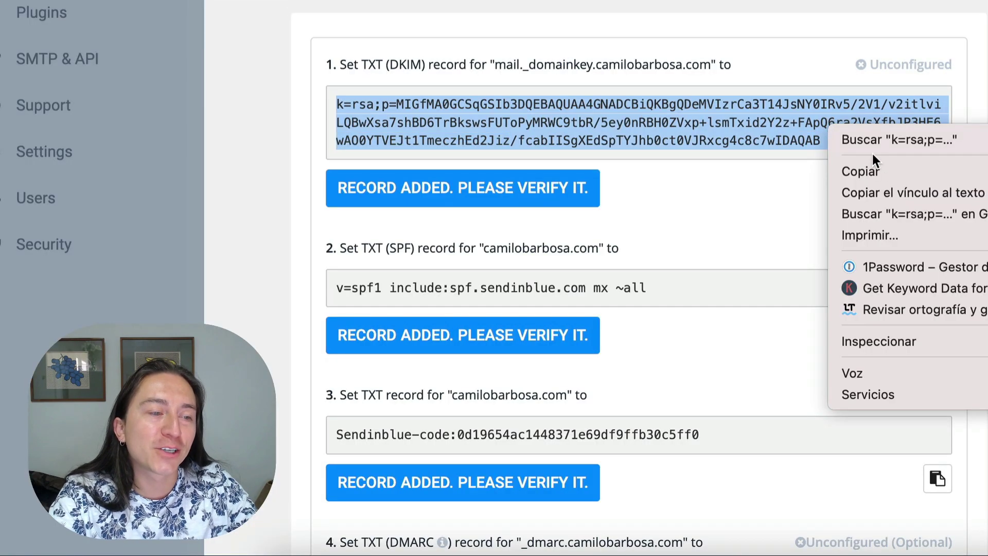
pyautogui.click(869, 166)
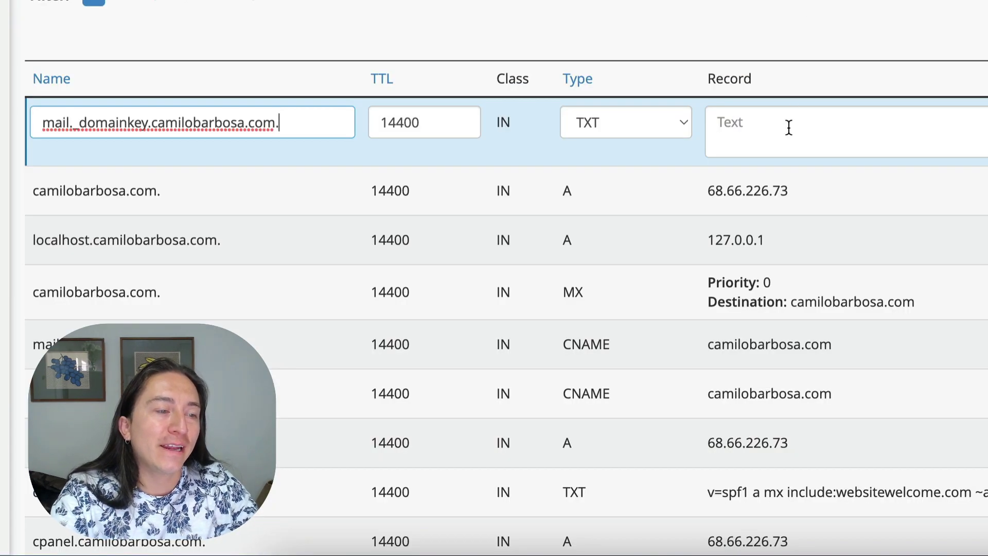
# Step: Paste the DKIM key as the record value, remove the trailing newline, and save the record
pyautogui.rightClick(788, 128)
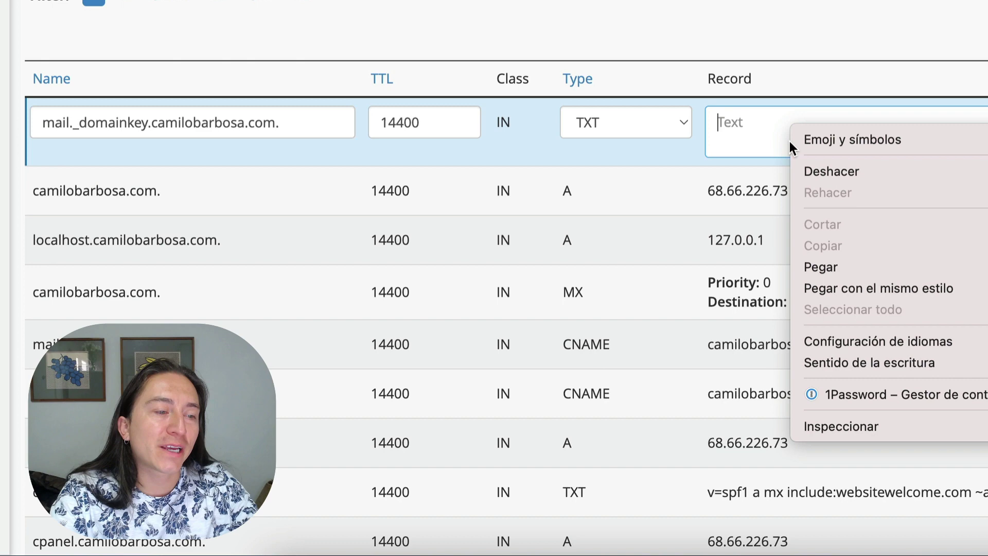
pyautogui.click(834, 267)
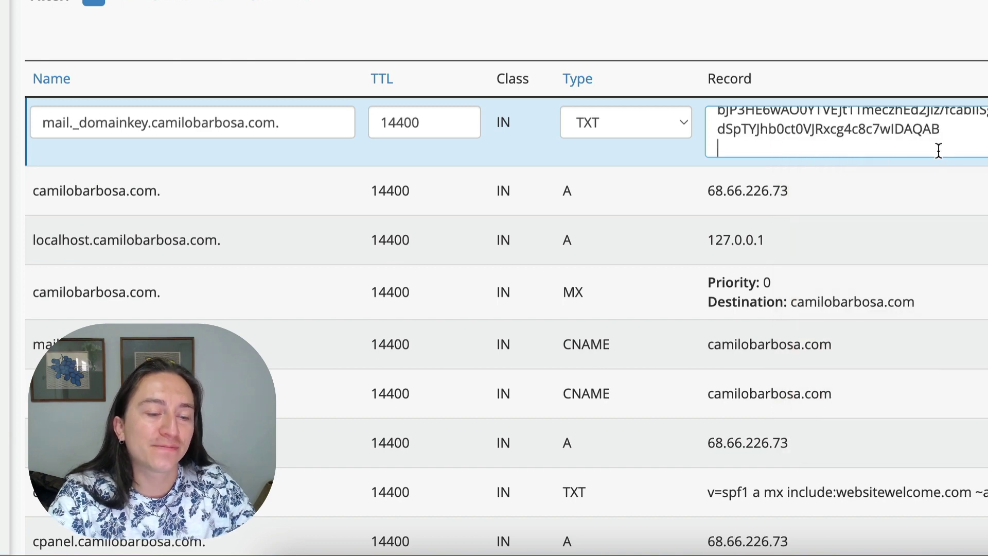
pyautogui.press('BackSpace')
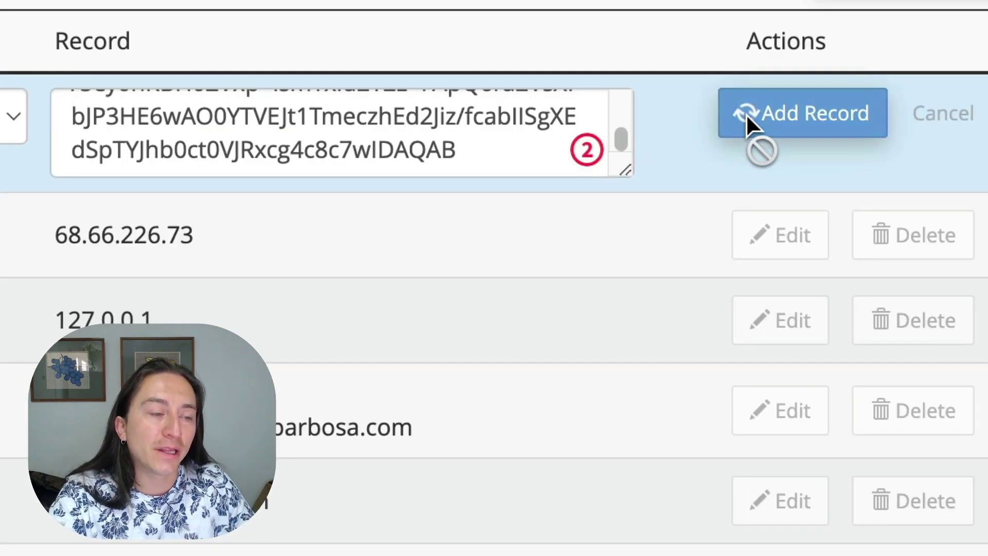
pyautogui.click(750, 125)
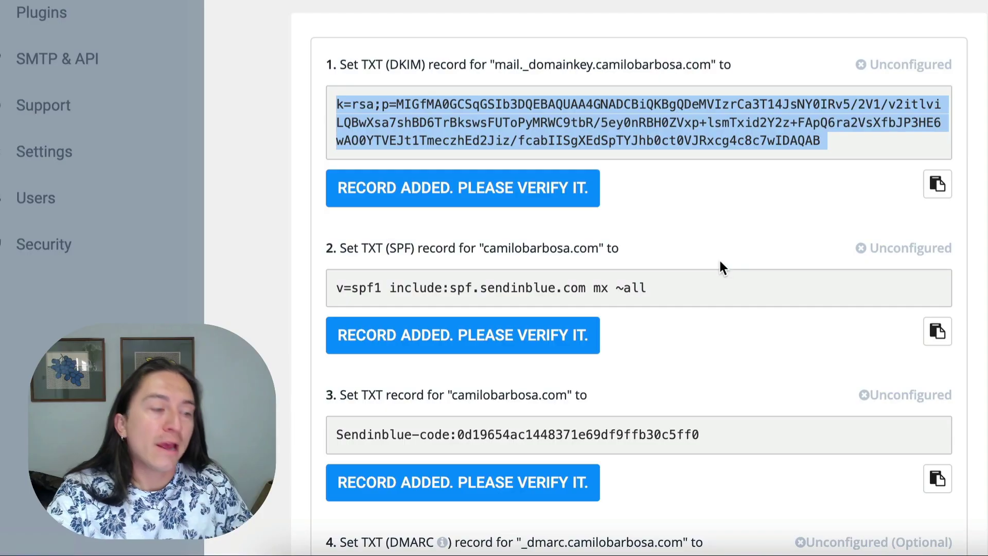
pyautogui.scroll(-3, 720, 265)
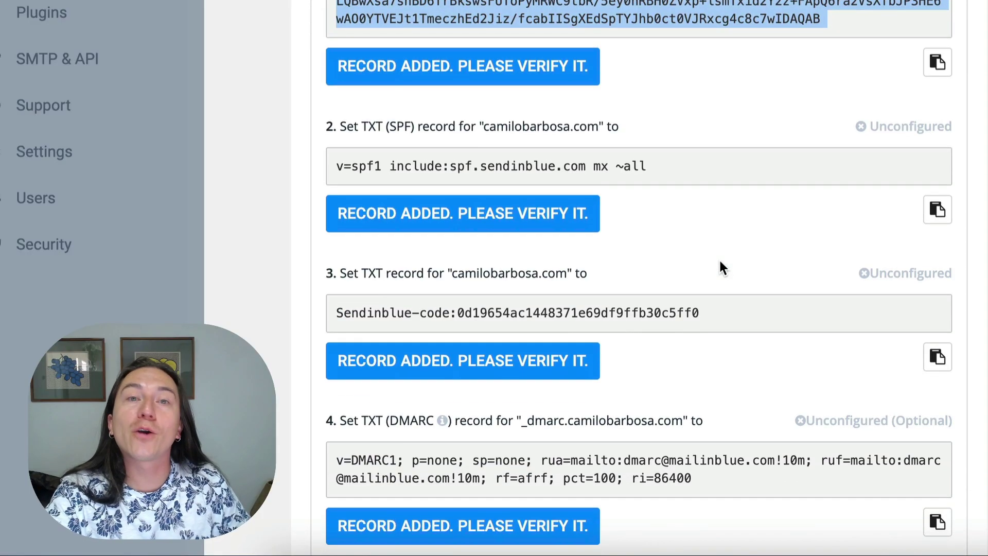
# Step: Copy the SPF record host name camilobarbosa.com from Sendinblue
pyautogui.doubleClick(374, 126)
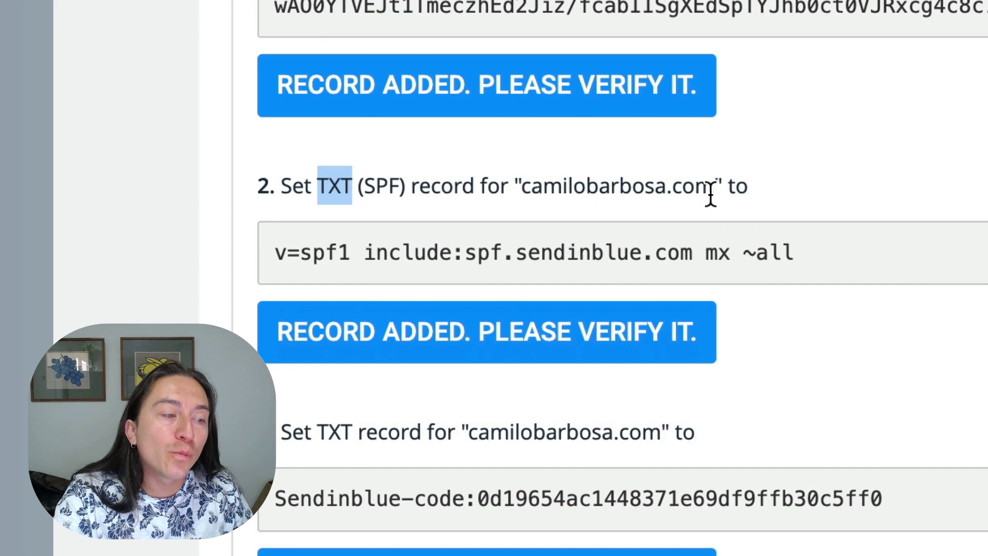
pyautogui.moveTo(712, 194); pyautogui.dragTo(525, 194)
pyautogui.rightClick(548, 187)
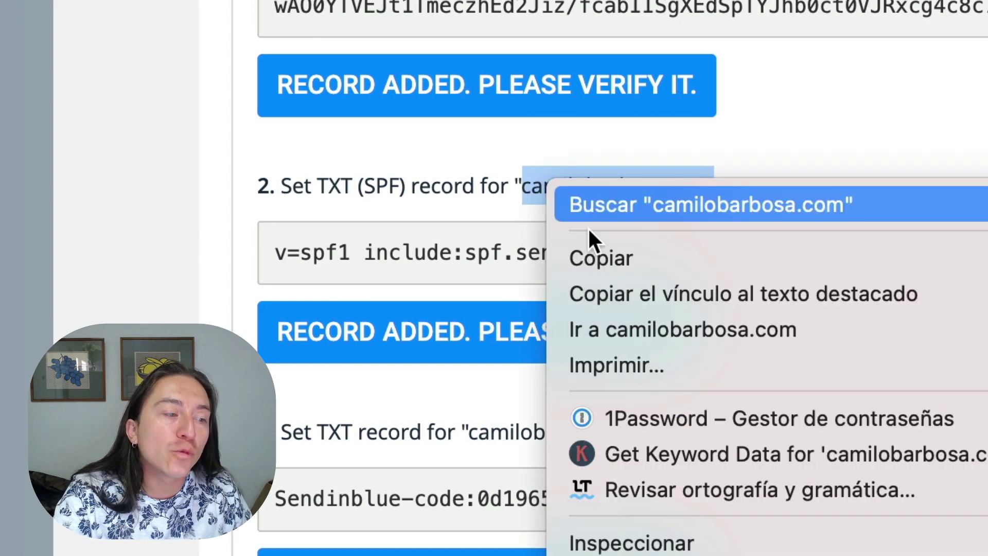
pyautogui.click(633, 259)
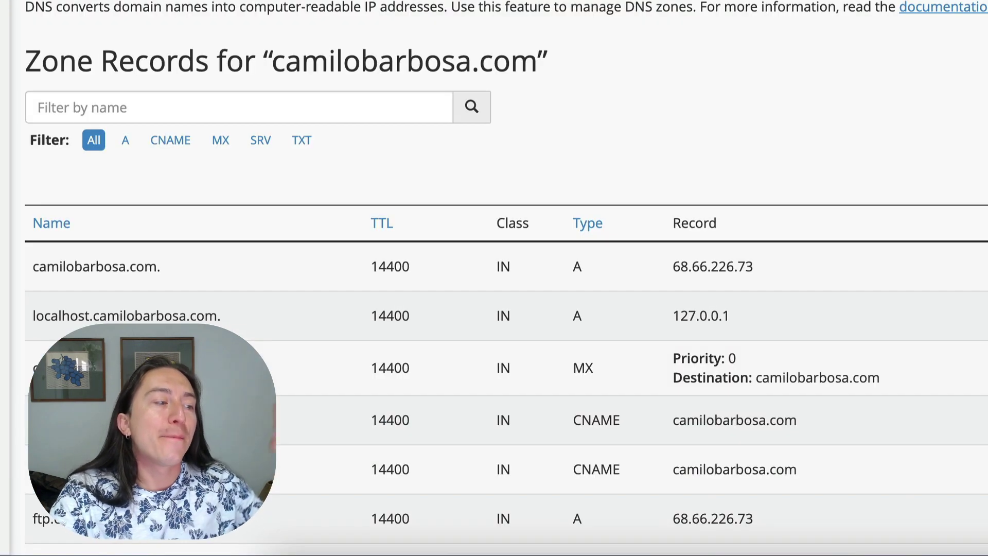
# Step: Add another TXT record in cPanel and type camilobarbosatv.com as its name
pyautogui.click(874, 125)
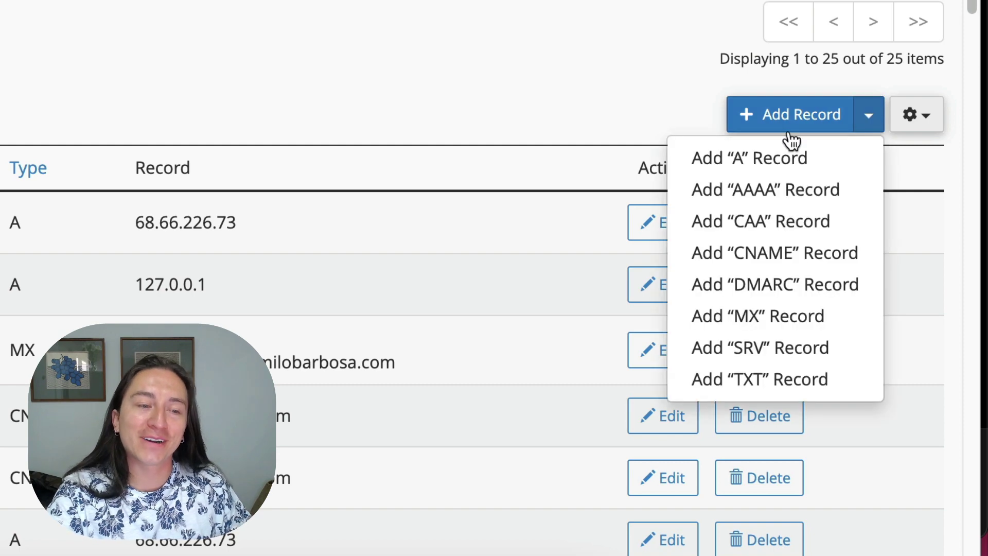
pyautogui.click(764, 378)
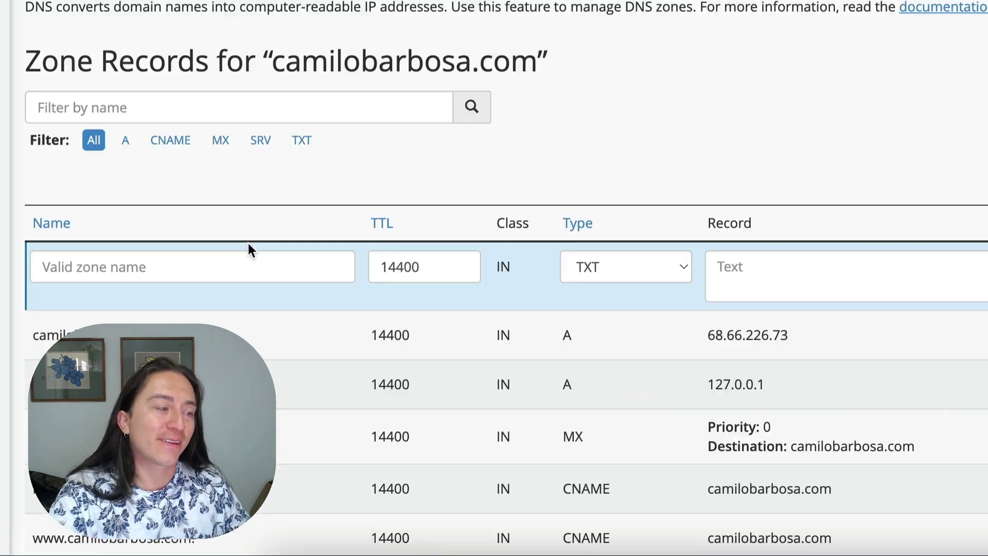
pyautogui.click(227, 264)
pyautogui.write('cami')
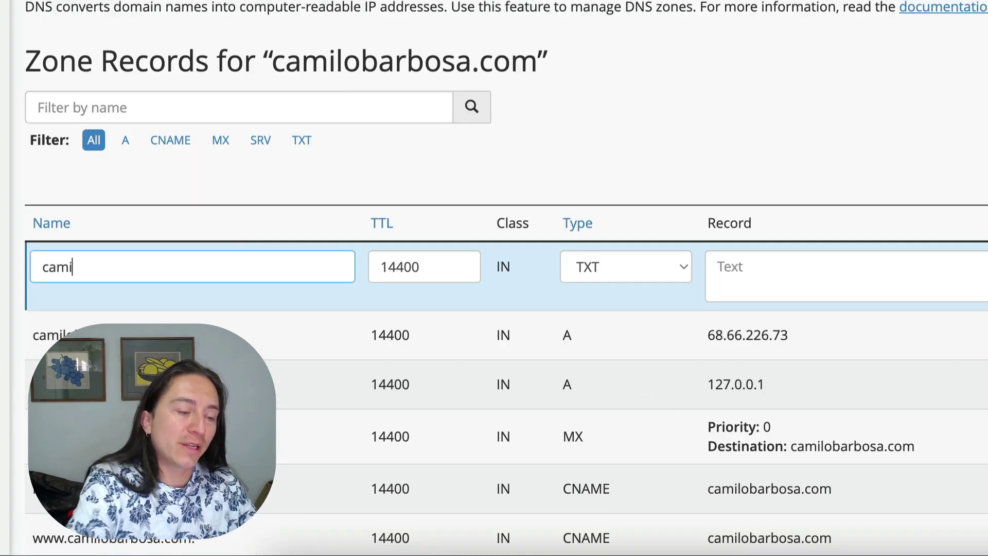
pyautogui.write('lobarbosatv.com')
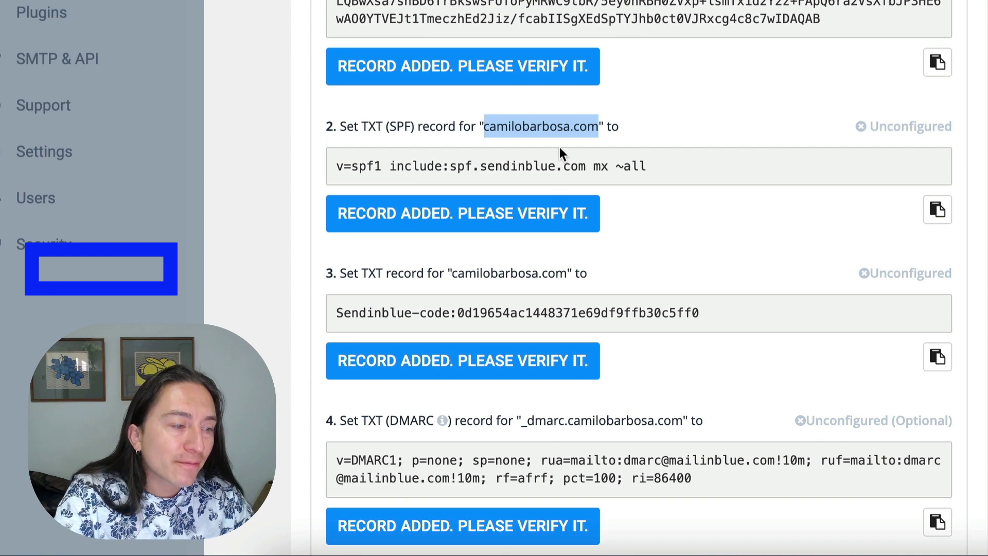
# Step: Copy the SPF value v=spf1 include:spf.sendinblue.com mx ~all from Sendinblue
pyautogui.click(937, 210)
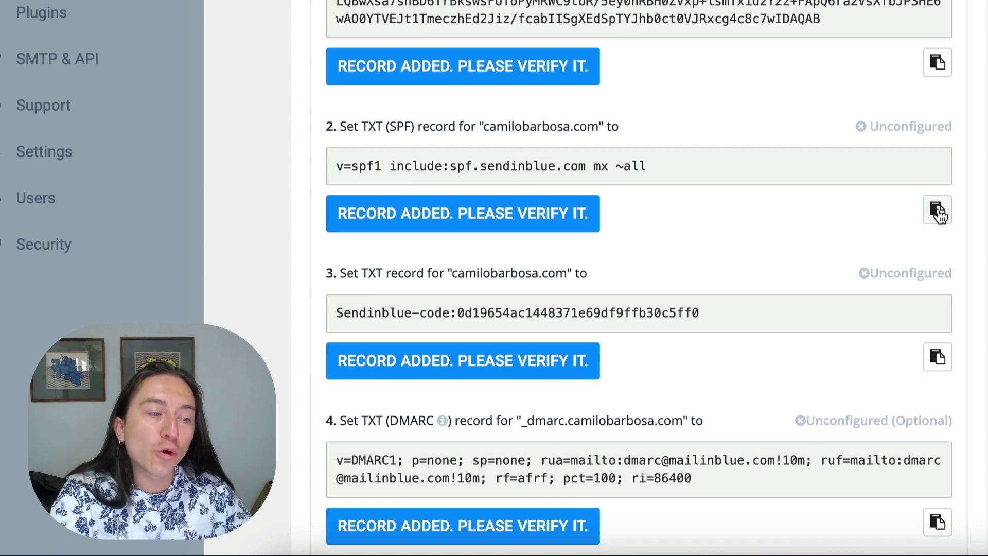
pyautogui.tripleClick(564, 162)
pyautogui.rightClick(564, 164)
pyautogui.click(611, 208)
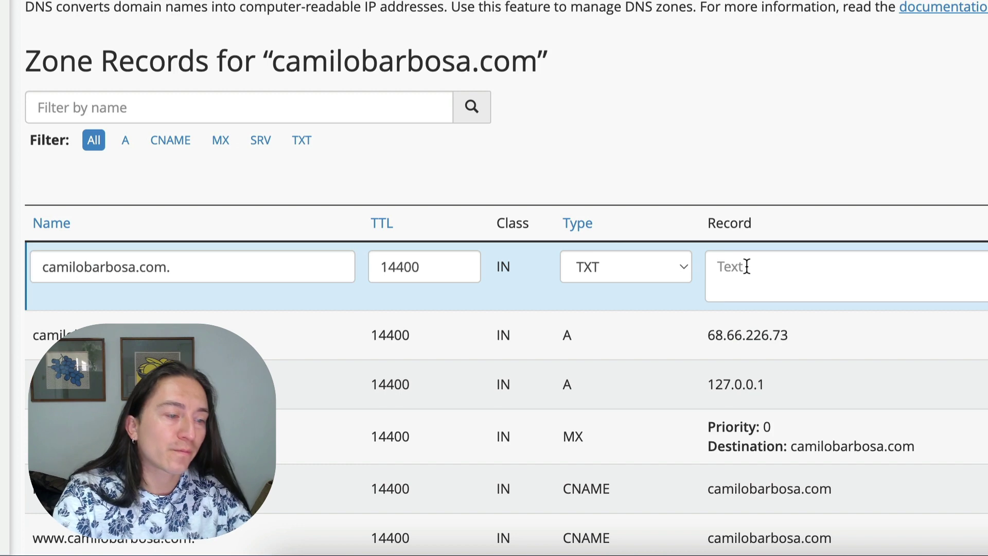
# Step: Paste the SPF value into the new TXT record and save it
pyautogui.click(747, 266)
pyautogui.hotkey('ctrl', 'v')
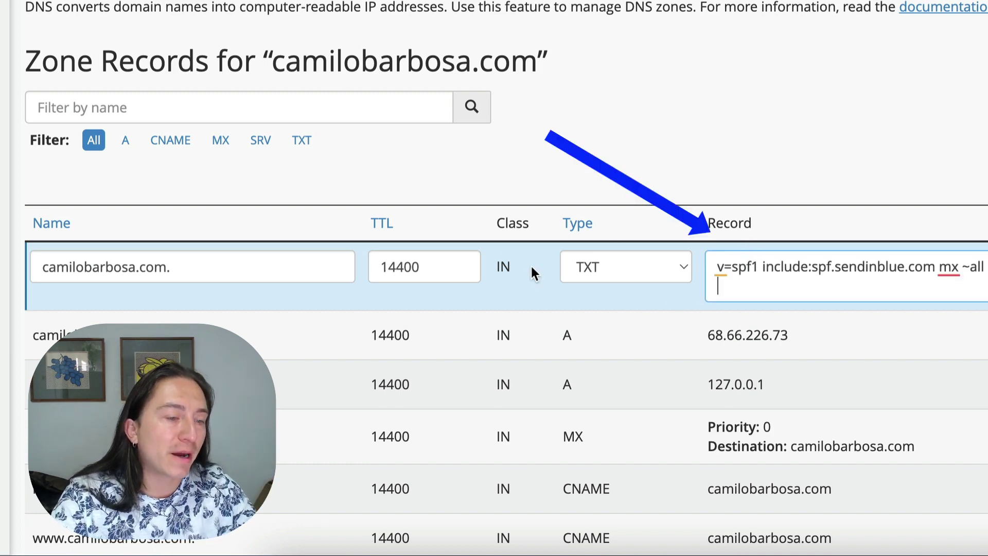
pyautogui.click(756, 315)
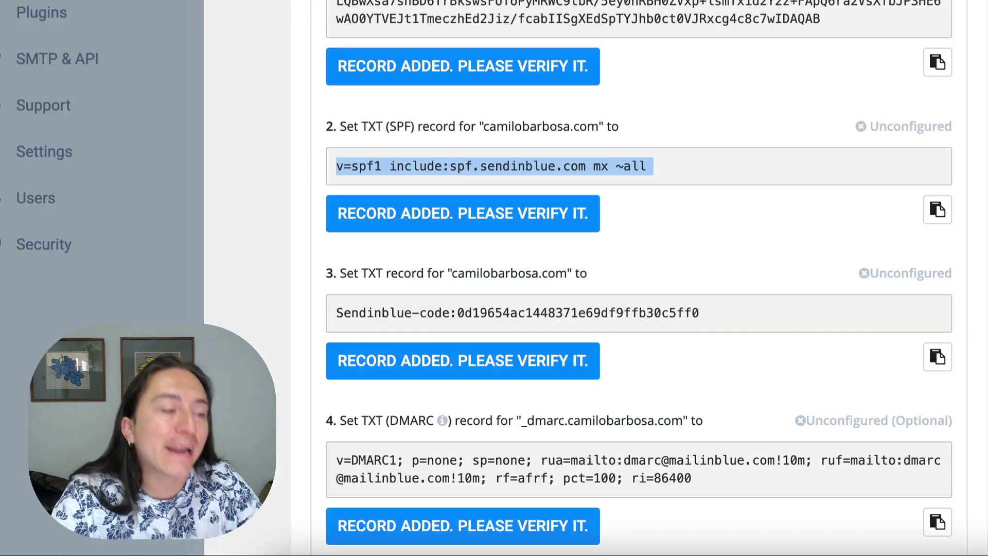
pyautogui.scroll(-4, 644, 144)
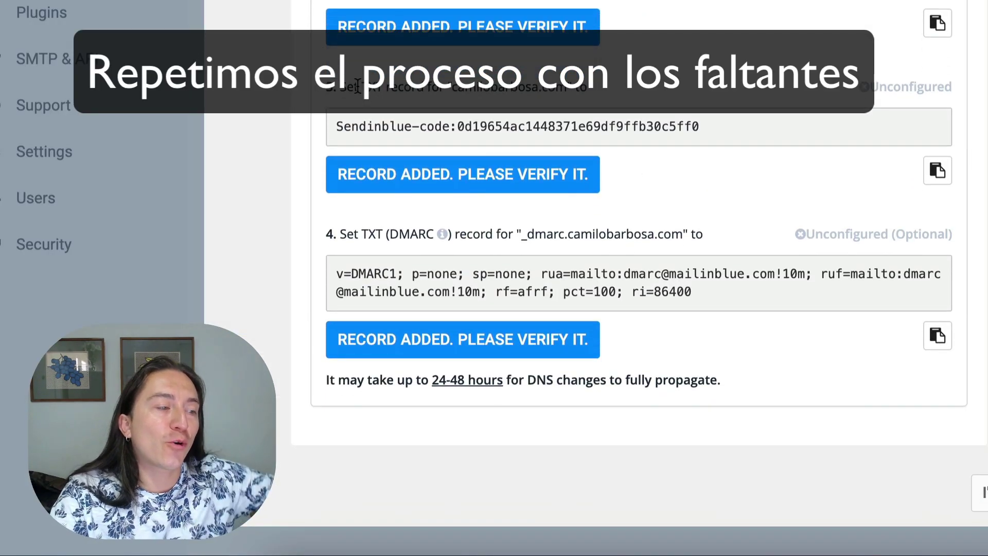
# Step: Review Sendinblue's verification-code and DMARC records, then select the full DMARC value
pyautogui.moveTo(357, 86); pyautogui.dragTo(535, 85)
pyautogui.moveTo(391, 233); pyautogui.dragTo(492, 248)
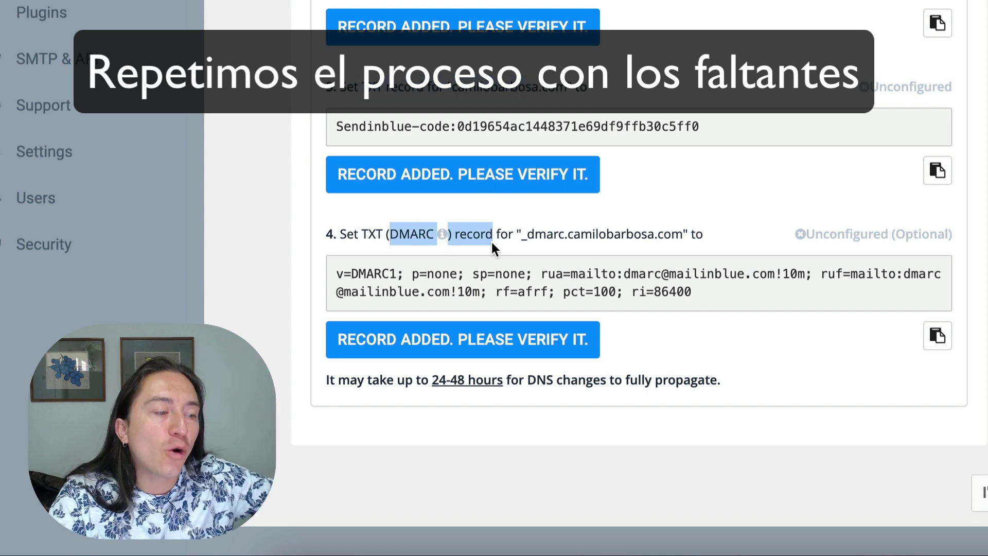
pyautogui.moveTo(566, 91); pyautogui.dragTo(475, 94)
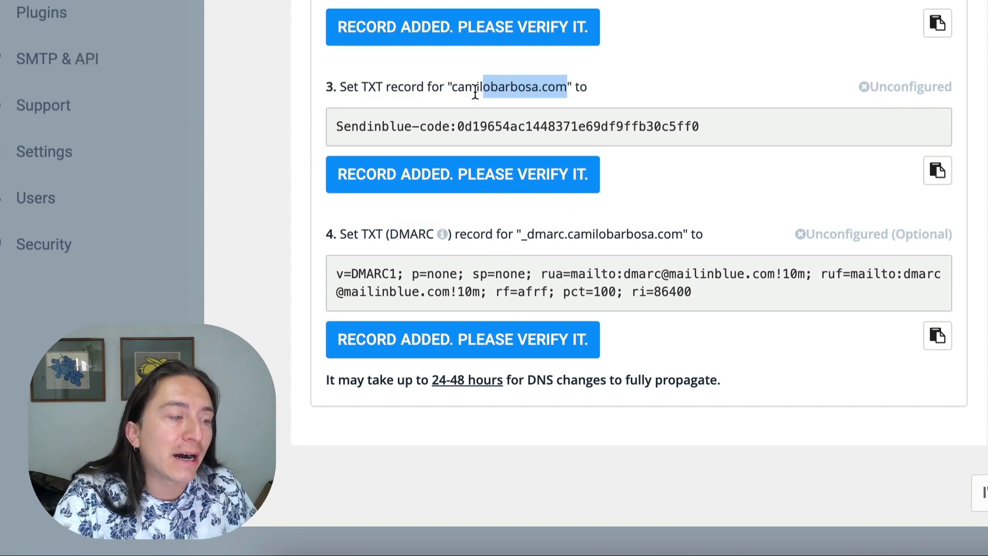
pyautogui.moveTo(450, 125); pyautogui.dragTo(608, 131)
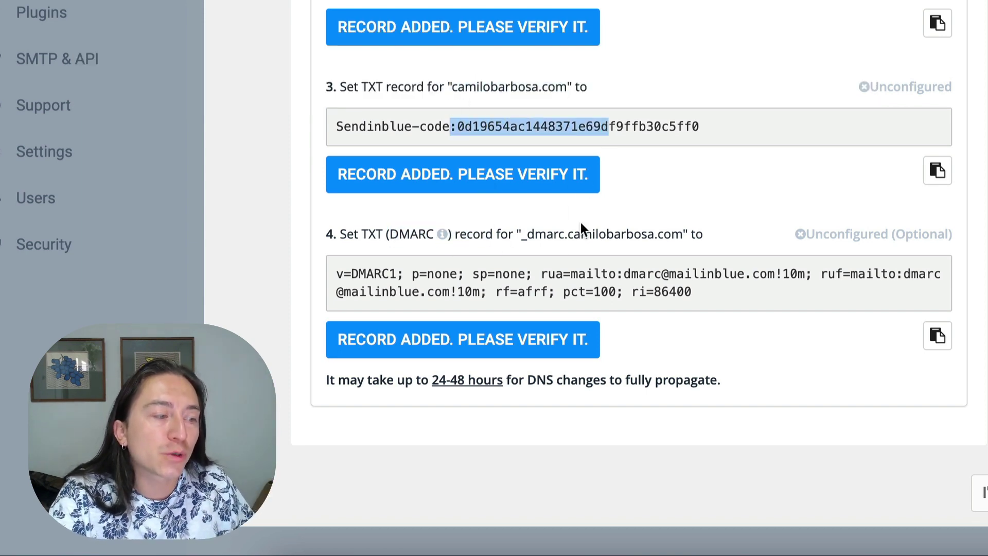
pyautogui.click(368, 238)
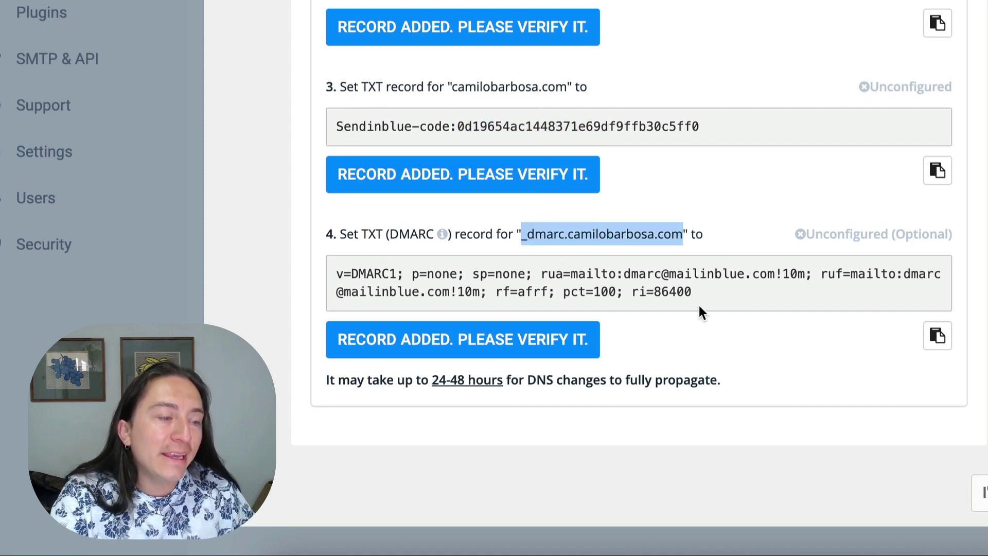
pyautogui.moveTo(700, 307); pyautogui.dragTo(293, 277)
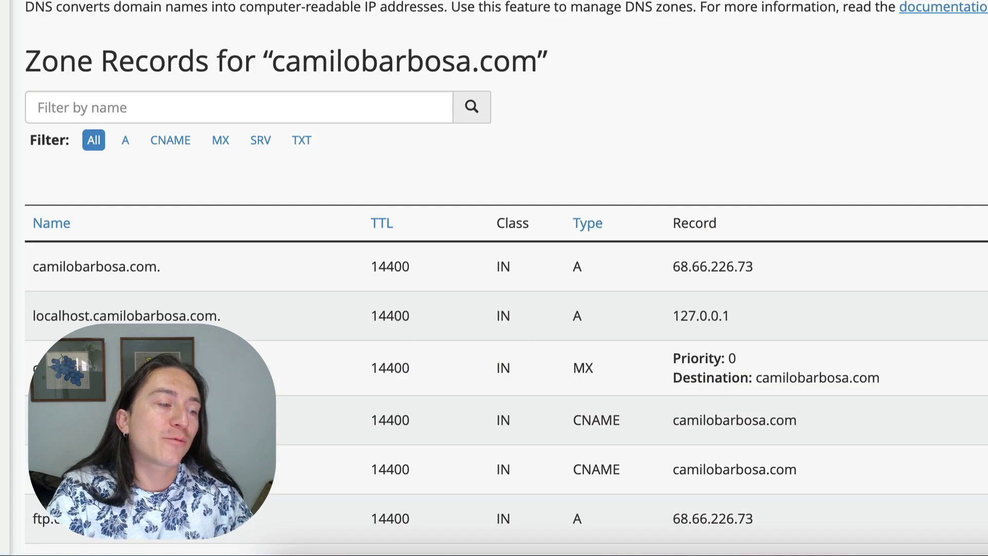
# Step: Search the zone for 'send' and confirm the new camilobarbosa.com SPF TXT record and value
pyautogui.scroll(-7, 752, 57)
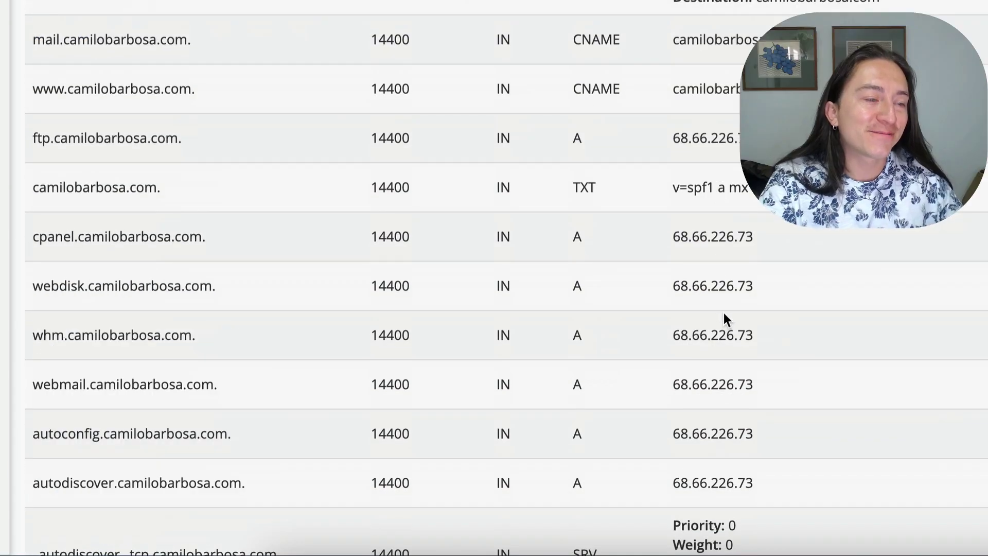
pyautogui.write('send')
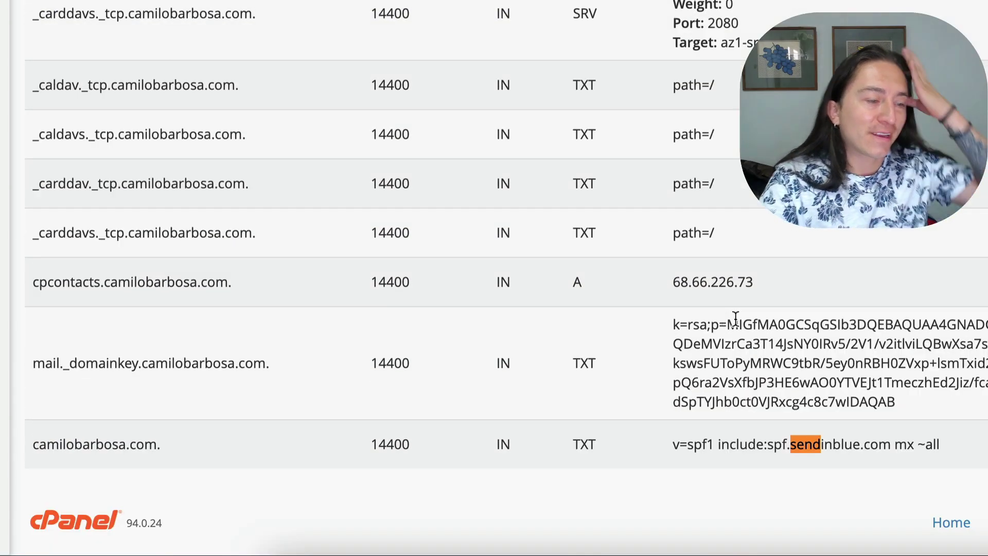
pyautogui.moveTo(62, 444); pyautogui.dragTo(948, 492)
pyautogui.click(949, 493)
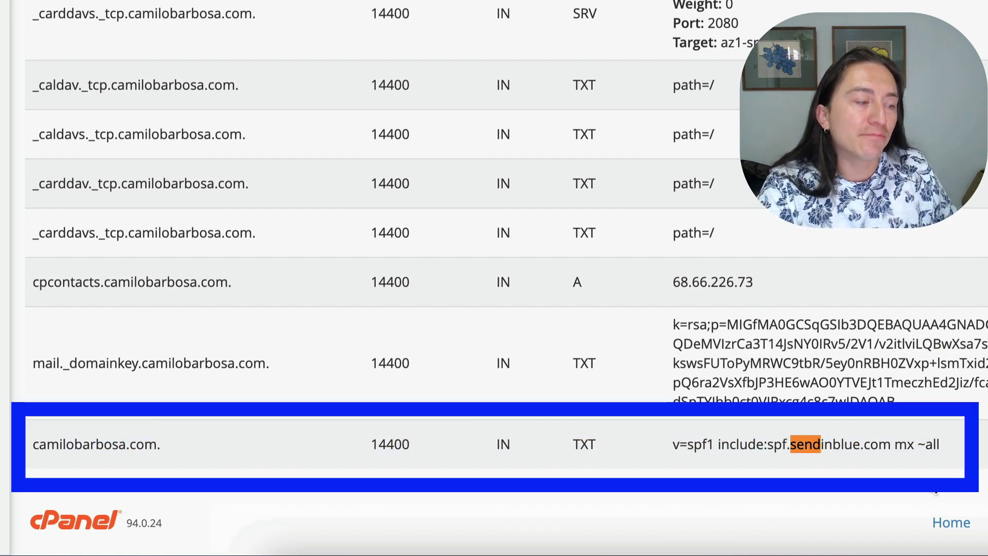
pyautogui.moveTo(31, 444); pyautogui.dragTo(218, 448)
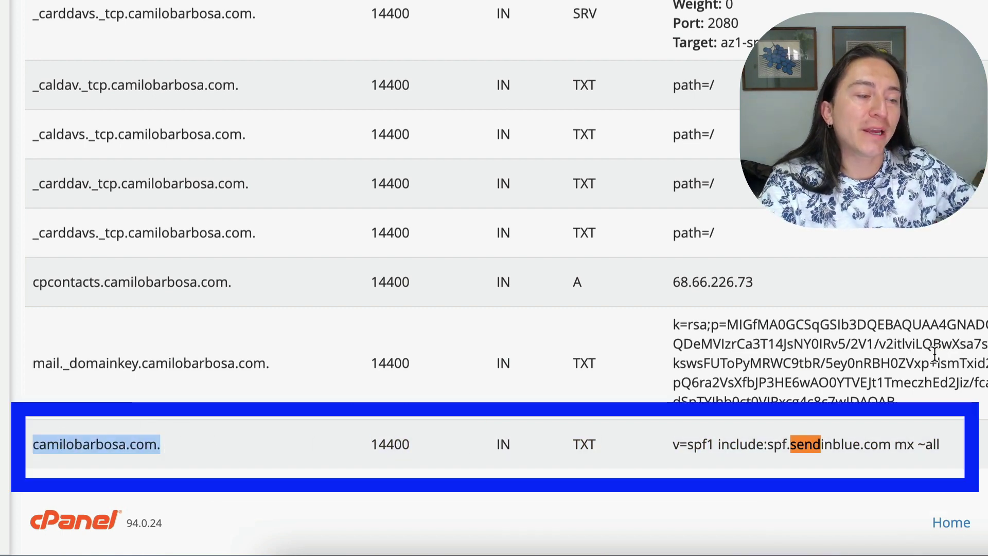
pyautogui.moveTo(672, 443); pyautogui.dragTo(745, 437)
pyautogui.tripleClick(956, 443)
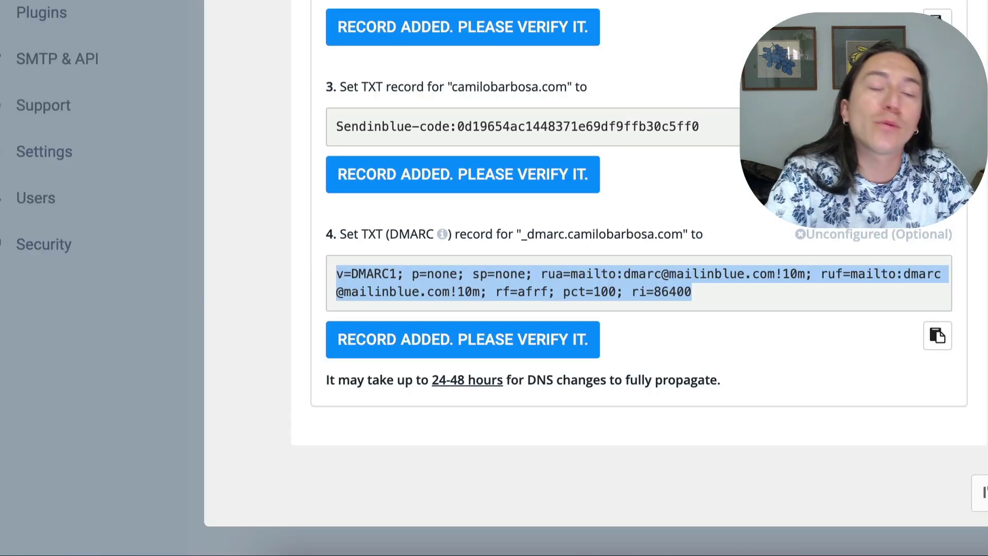
# Step: Finish Sendinblue's DNS setup with I'M DONE, then check idealizetv.com's Authenticated and sender Verificado statuses
pyautogui.scroll(5, 782, 229)
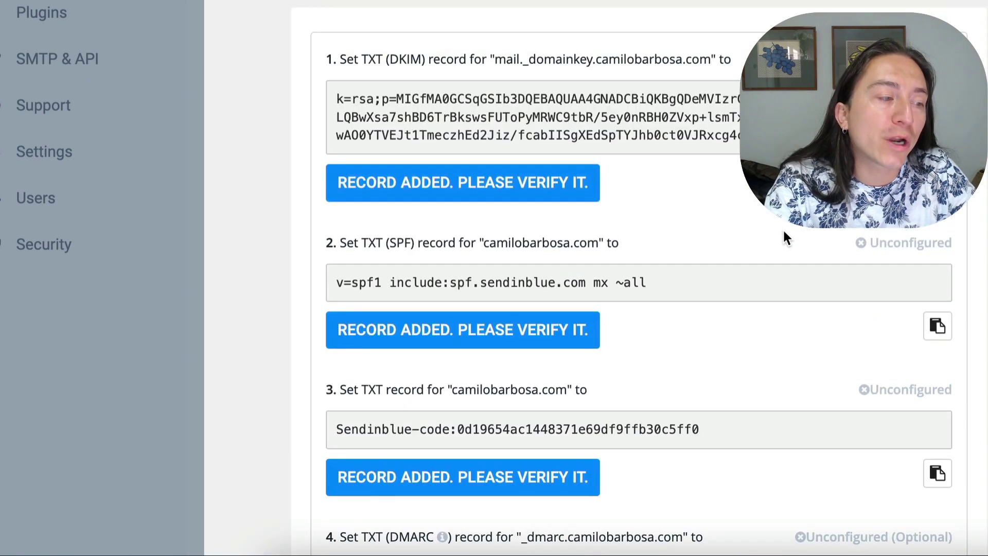
pyautogui.scroll(-2, 783, 229)
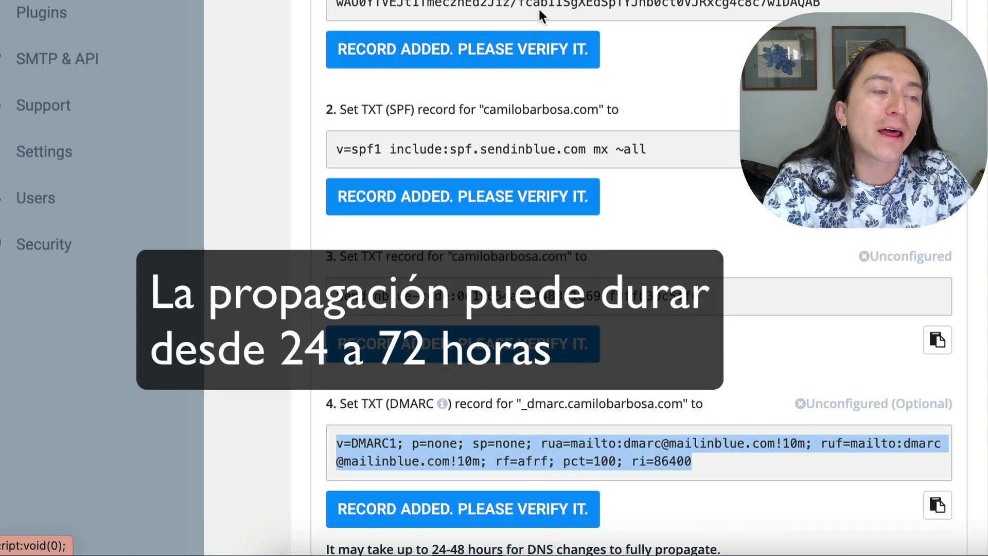
pyautogui.scroll(-1, 504, 57)
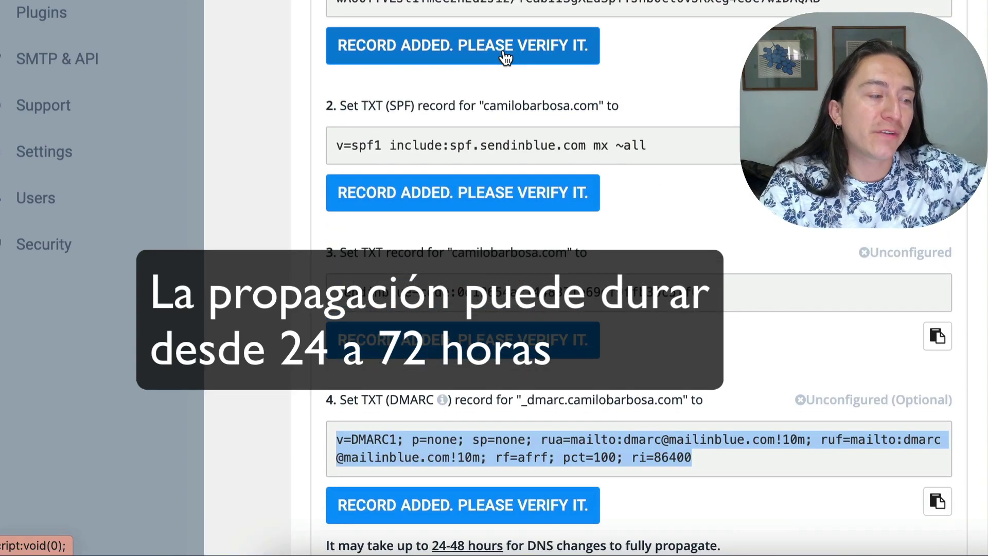
pyautogui.scroll(-3, 507, 60)
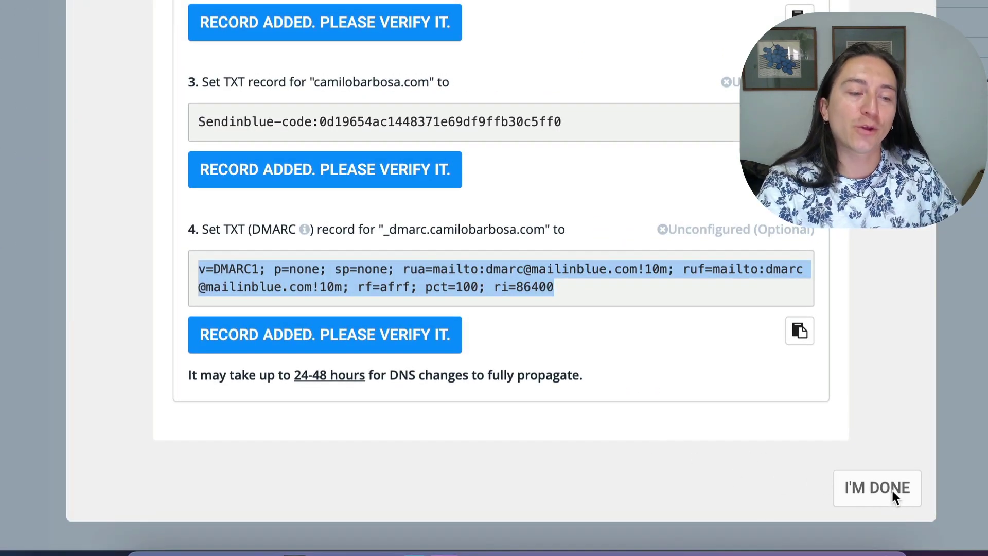
pyautogui.click(889, 489)
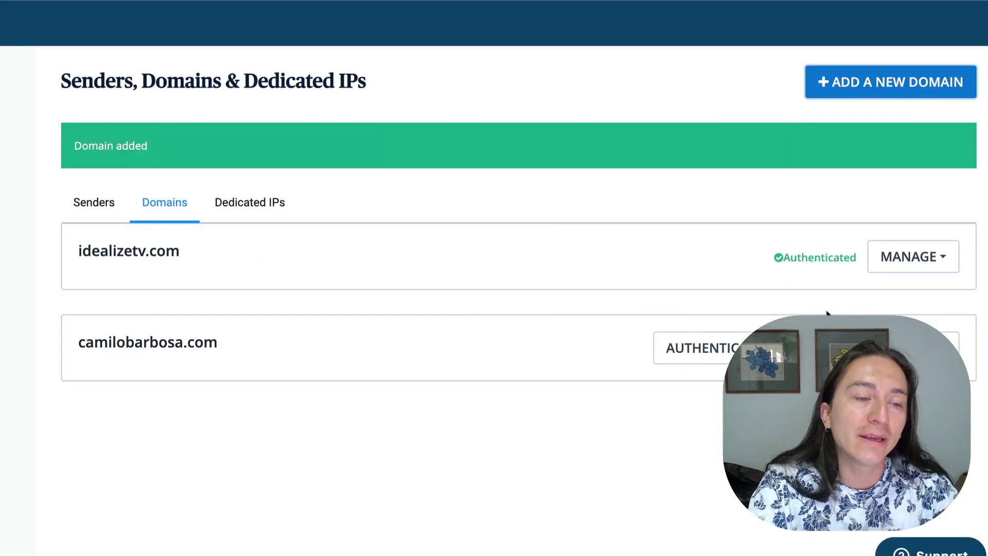
pyautogui.doubleClick(802, 257)
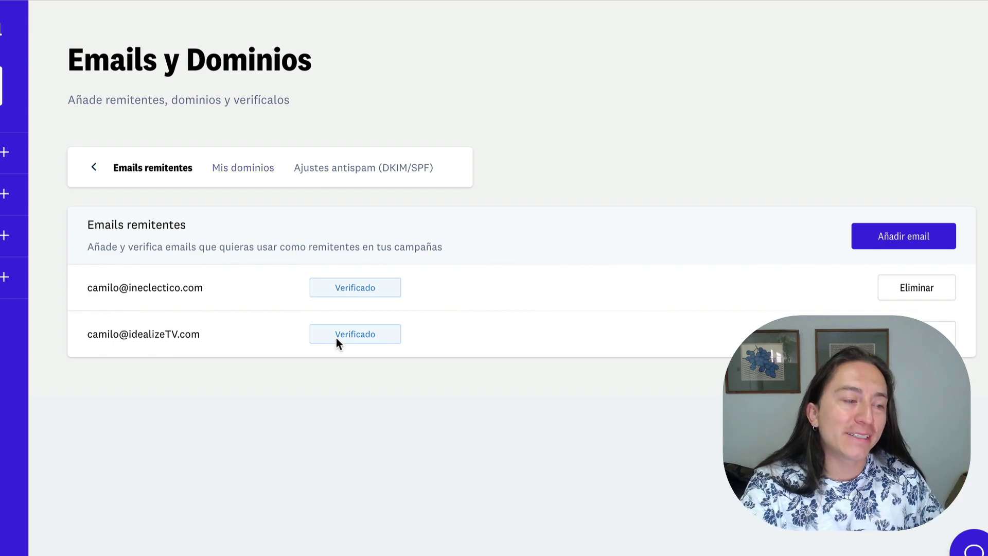
pyautogui.doubleClick(384, 287)
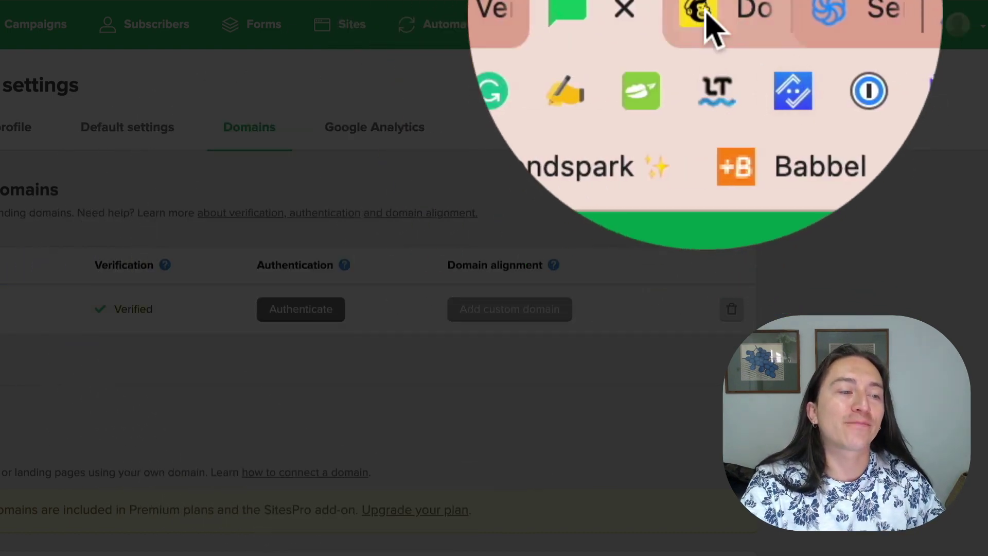
# Step: Switch to the Mailchimp Email Domains page
pyautogui.click(706, 15)
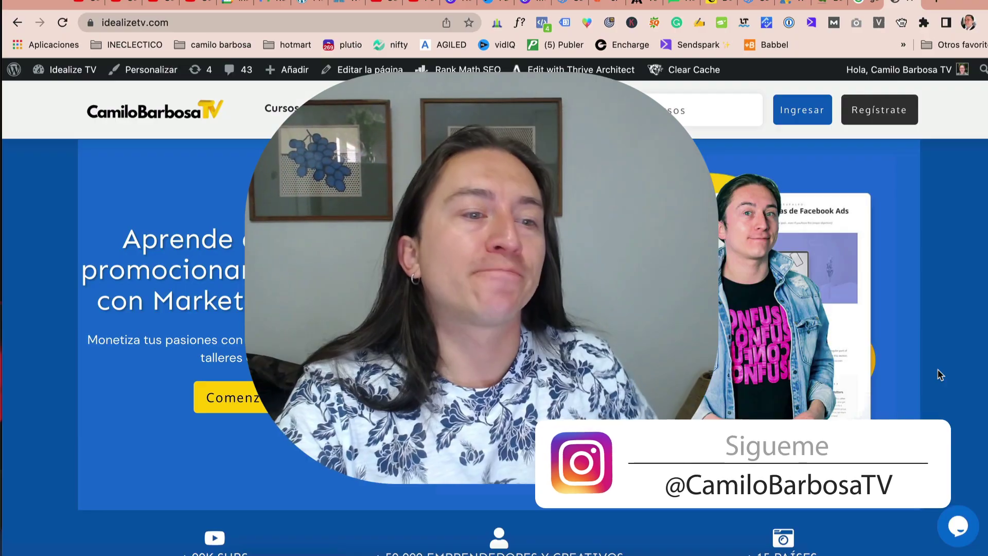
pyautogui.rightClick(937, 368)
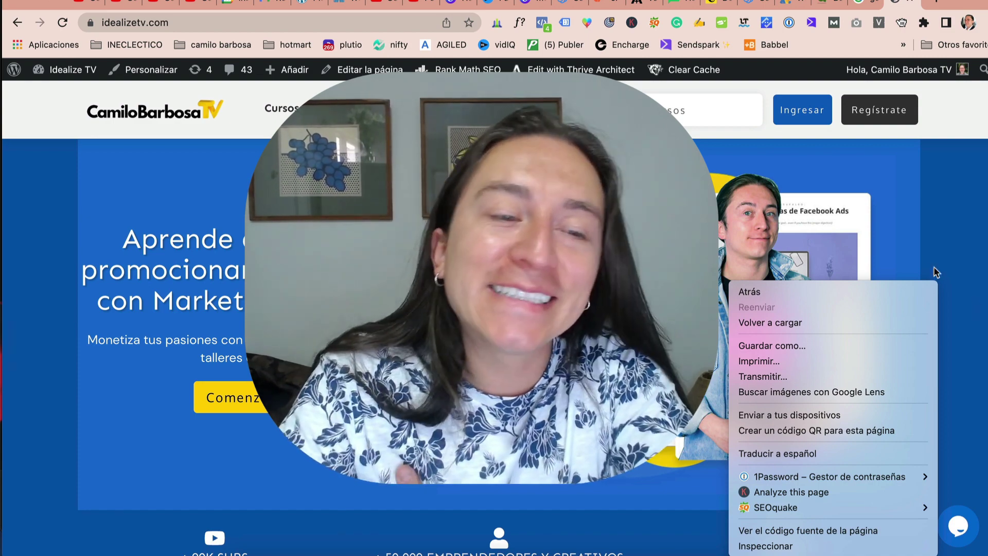
pyautogui.click(937, 209)
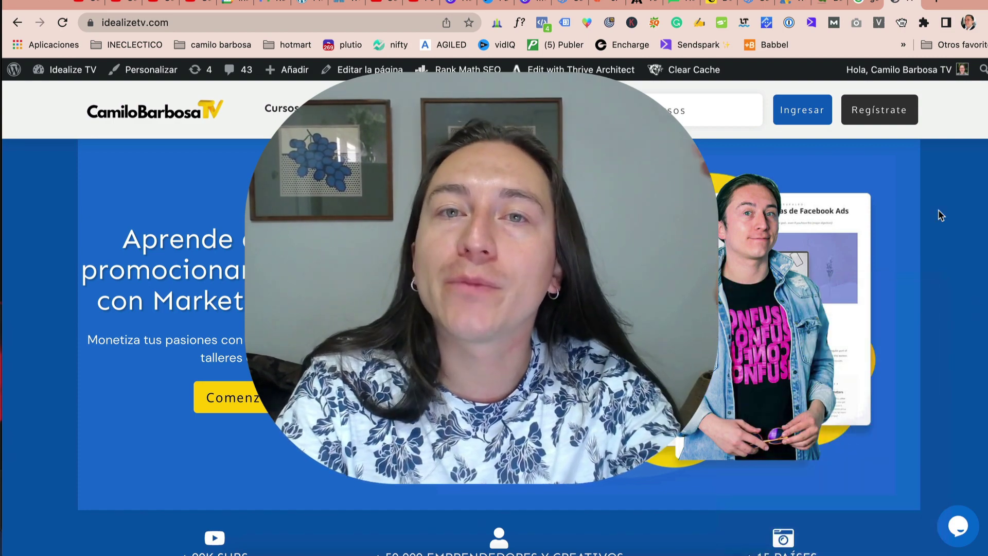